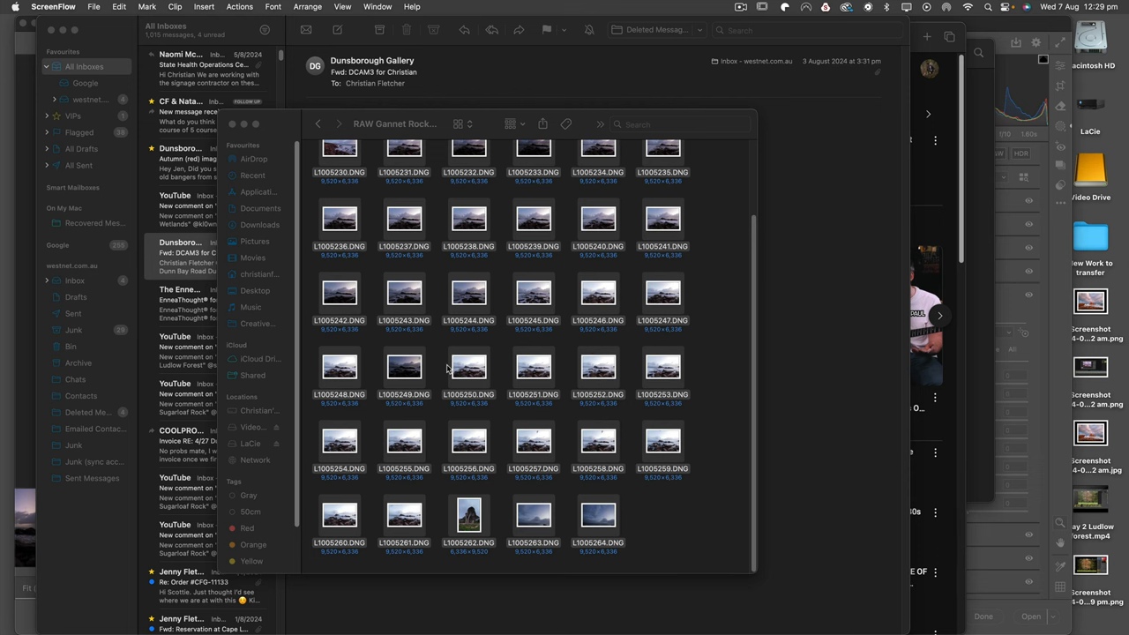
# - Bring Photoshop's Camera Raw window with L1005239.DNG to the front from Finder
pyautogui.press('super+Tab')
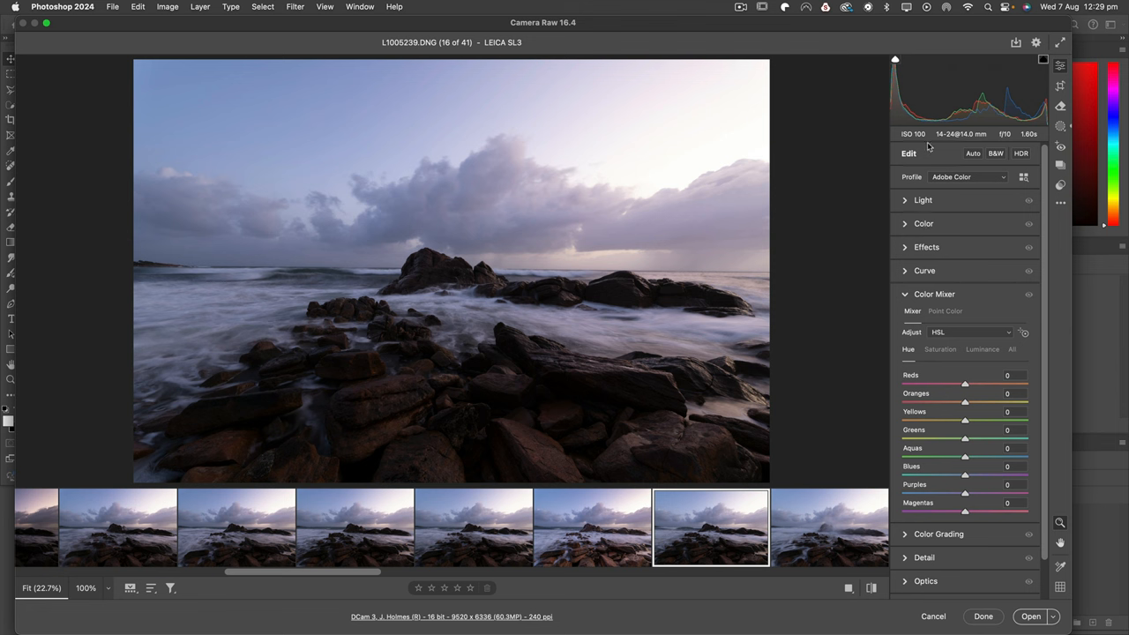
# - Enable Mask 1 in the Masking panel, toggling its visibility to compare the brightened rocks
pyautogui.click(1060, 128)
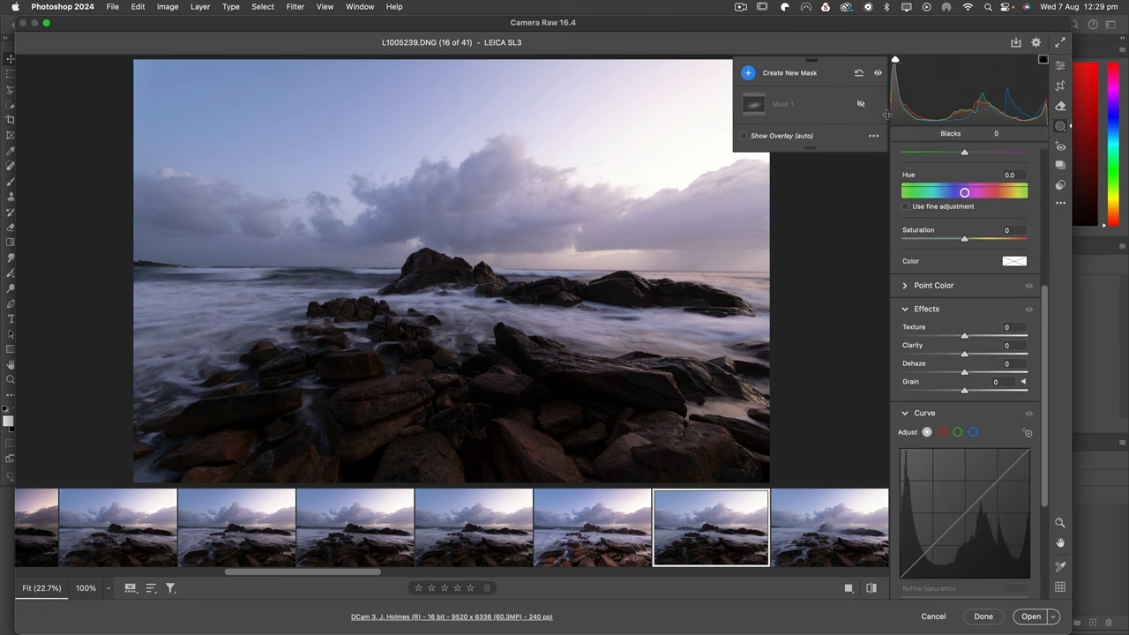
pyautogui.click(862, 106)
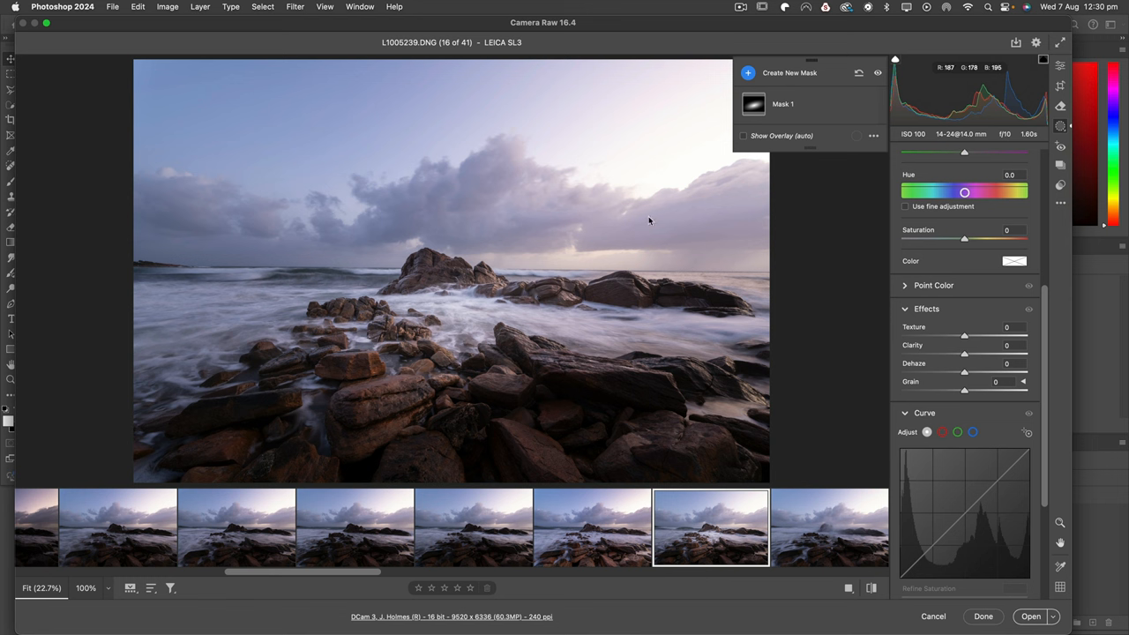
pyautogui.moveTo(794, 104)
pyautogui.click(861, 106)
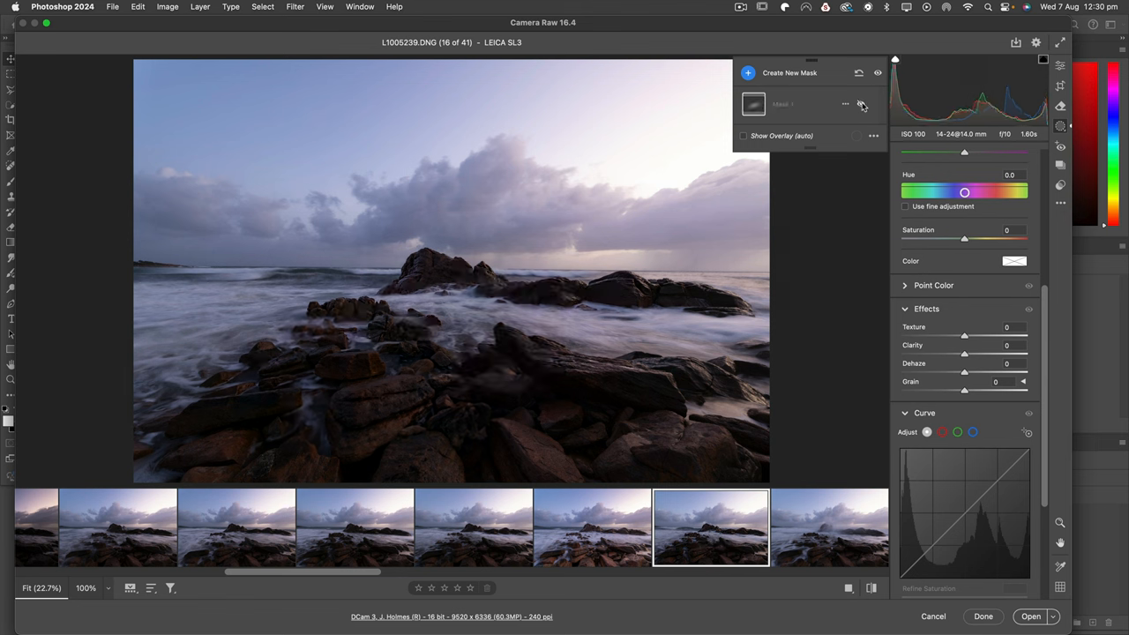
pyautogui.click(861, 106)
pyautogui.click(861, 106)
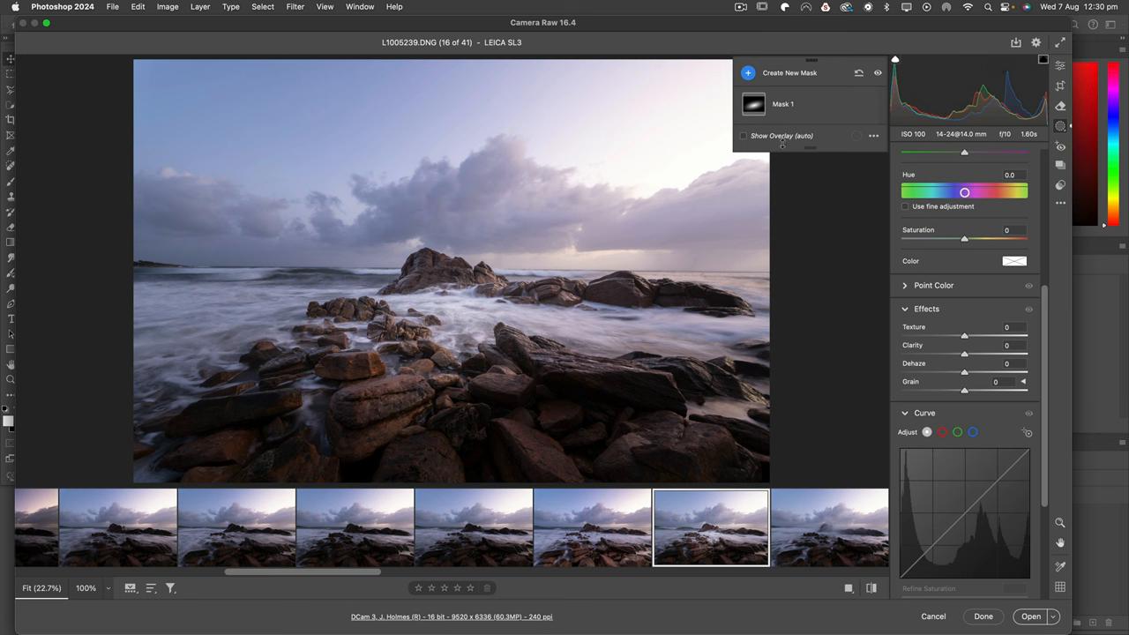
pyautogui.moveTo(794, 105)
pyautogui.click(862, 106)
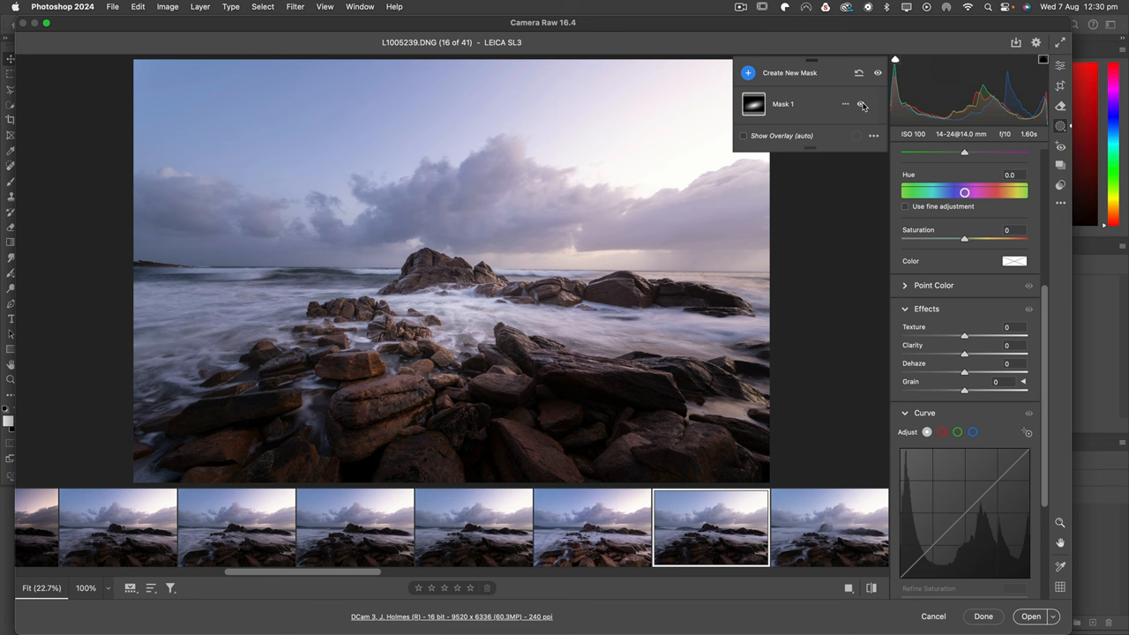
pyautogui.click(862, 106)
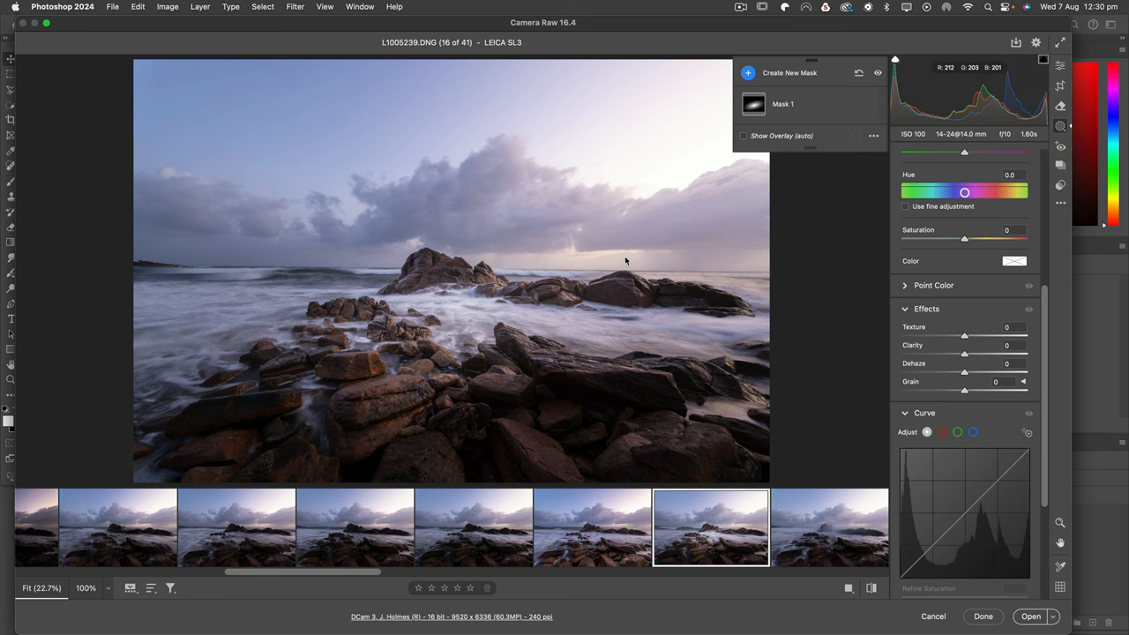
pyautogui.moveTo(497, 286); pyautogui.dragTo(492, 284)
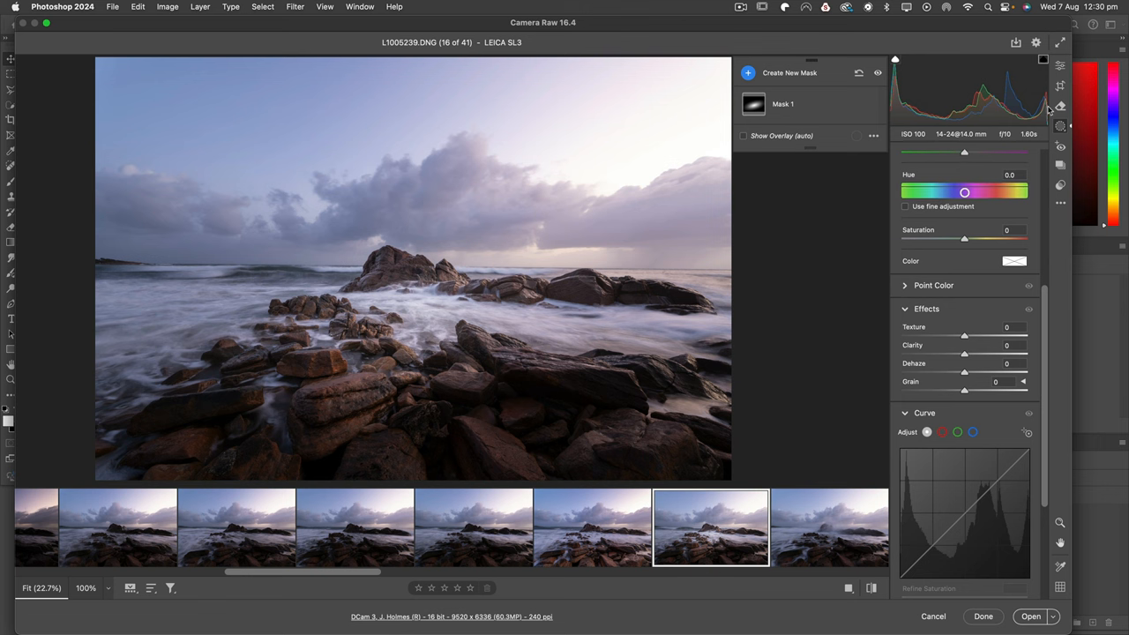
# - In the Light panel set Shadows to +14 and Highlights to -51
pyautogui.click(1060, 68)
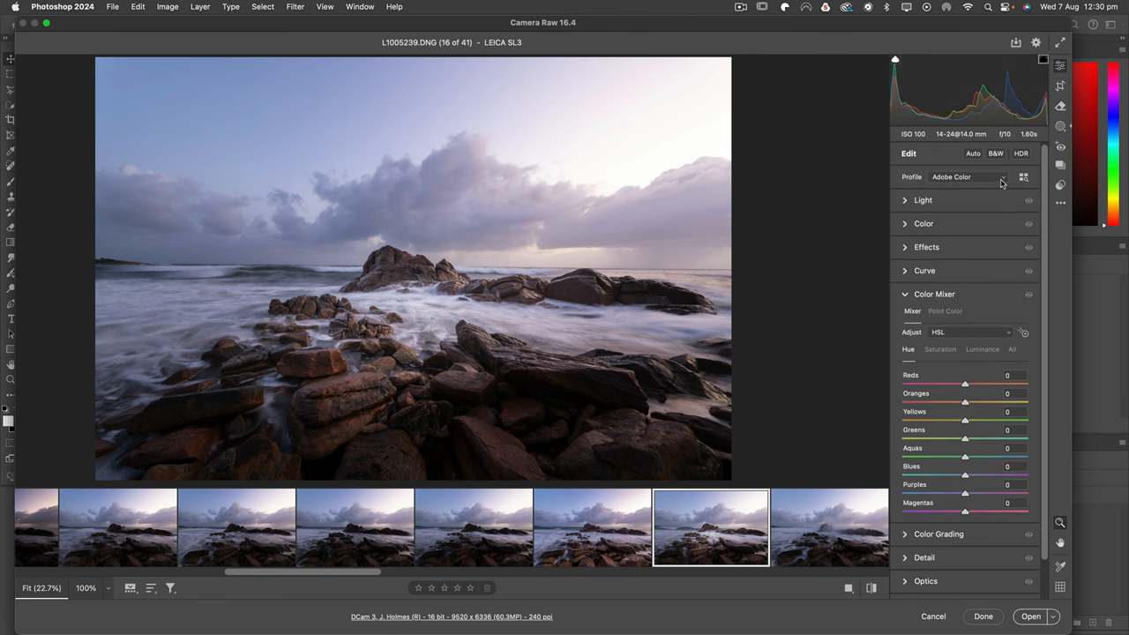
pyautogui.click(903, 203)
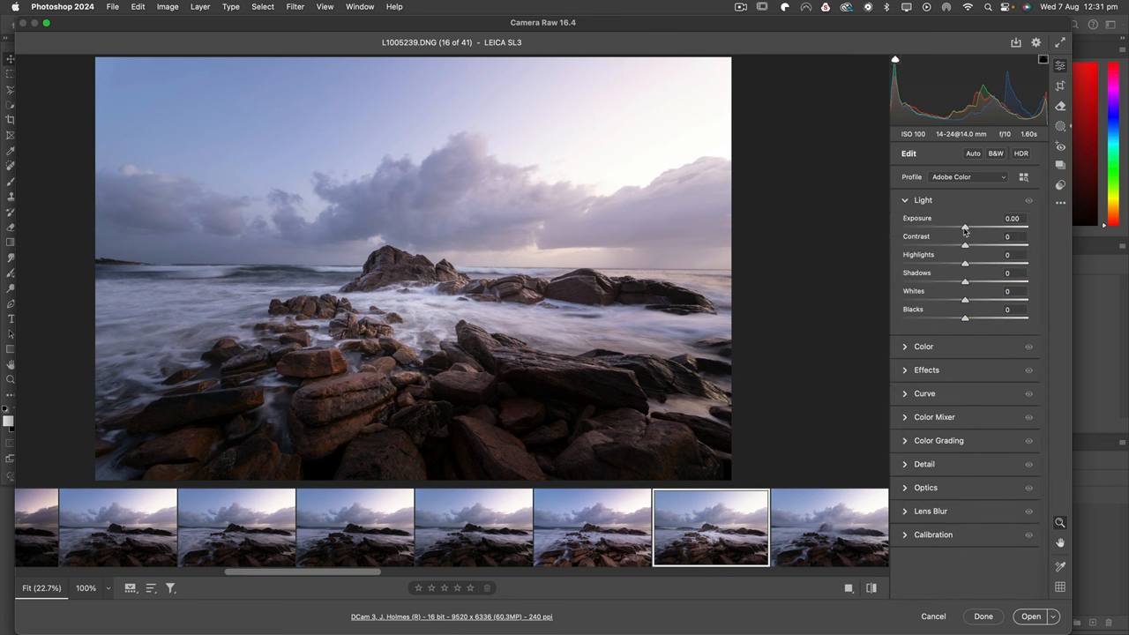
pyautogui.moveTo(965, 282); pyautogui.dragTo(973, 284)
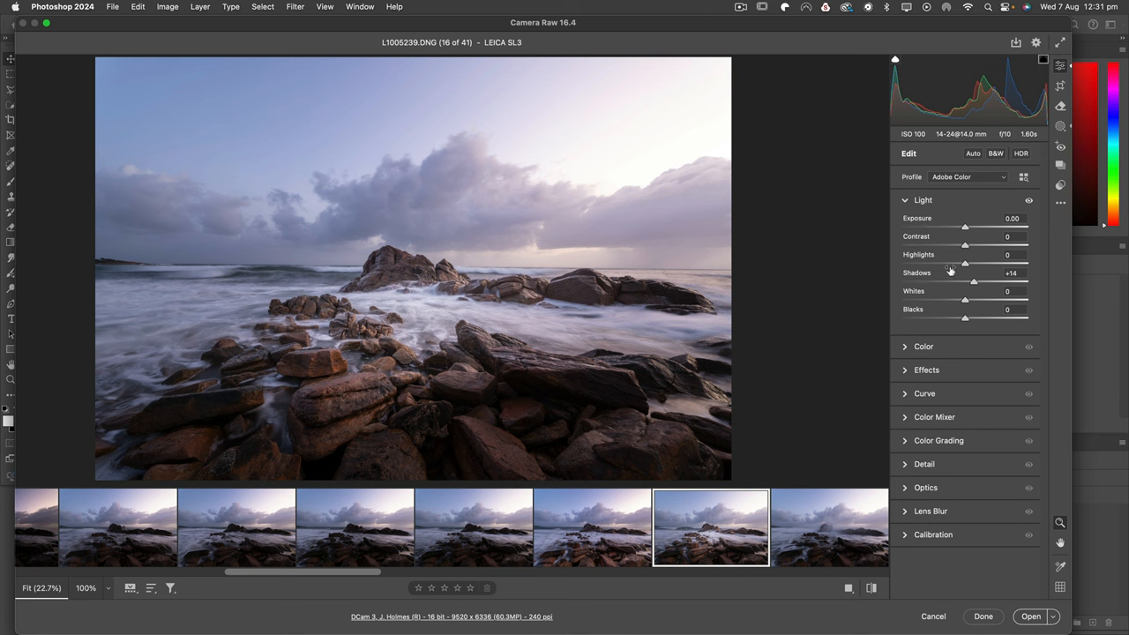
pyautogui.moveTo(965, 264); pyautogui.dragTo(933, 271)
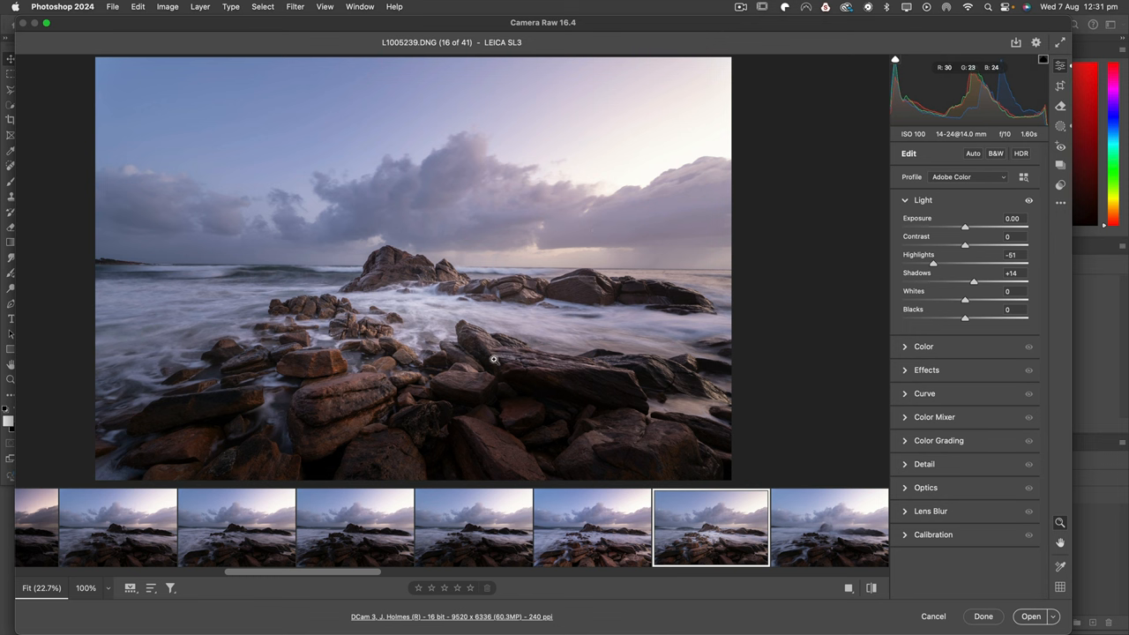
# - In the Color panel set Vibrance to +15
pyautogui.click(922, 347)
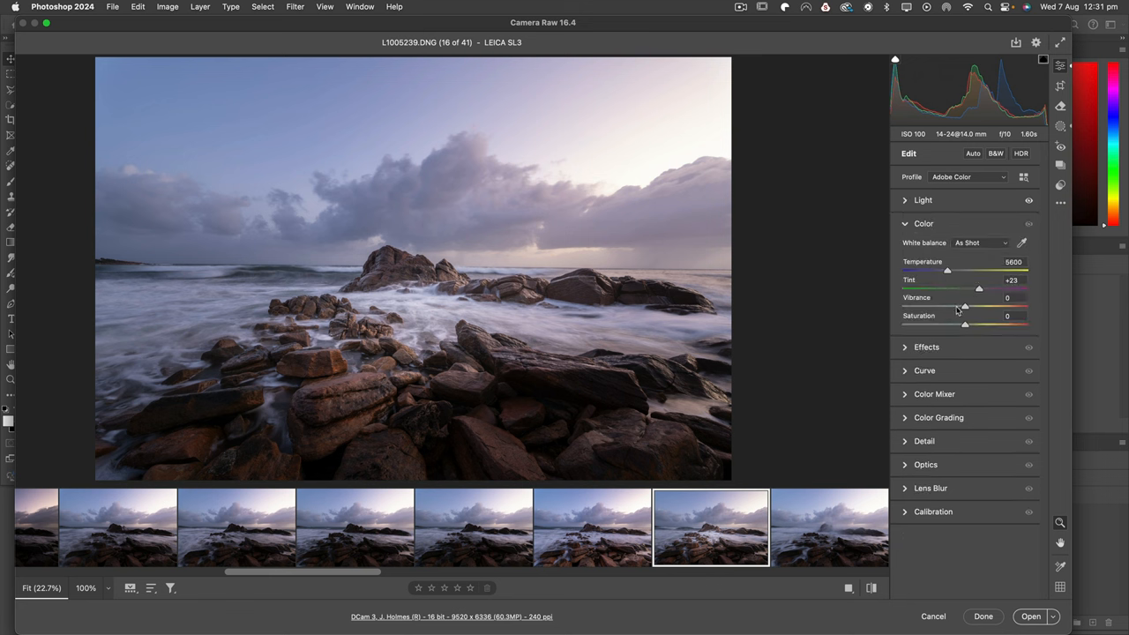
pyautogui.moveTo(966, 306); pyautogui.dragTo(1004, 307)
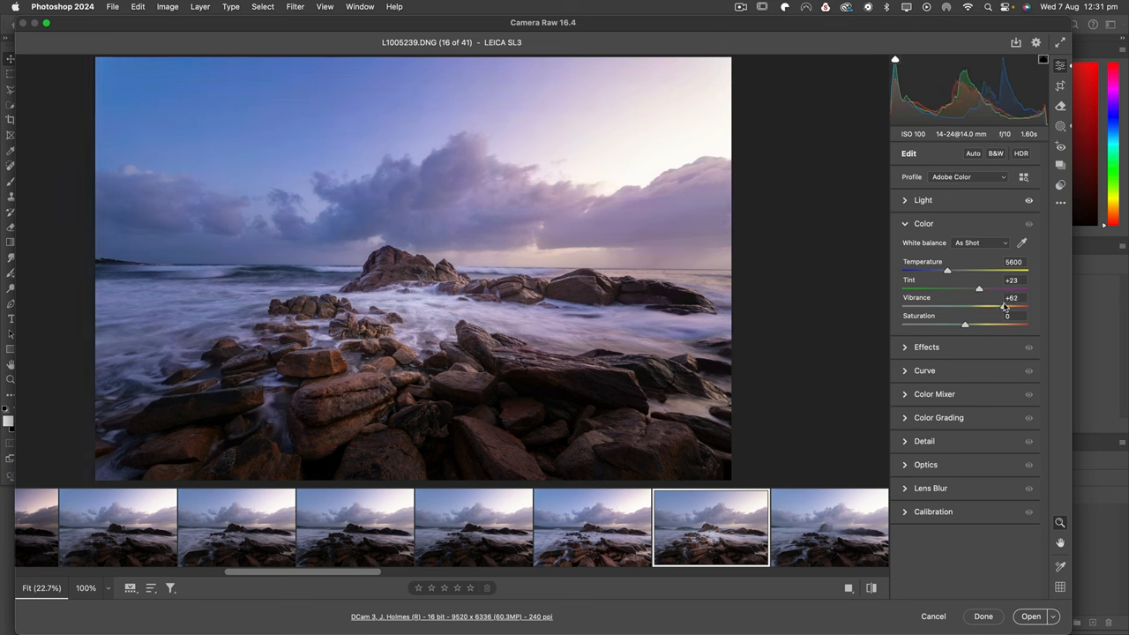
pyautogui.moveTo(1005, 307); pyautogui.dragTo(976, 309)
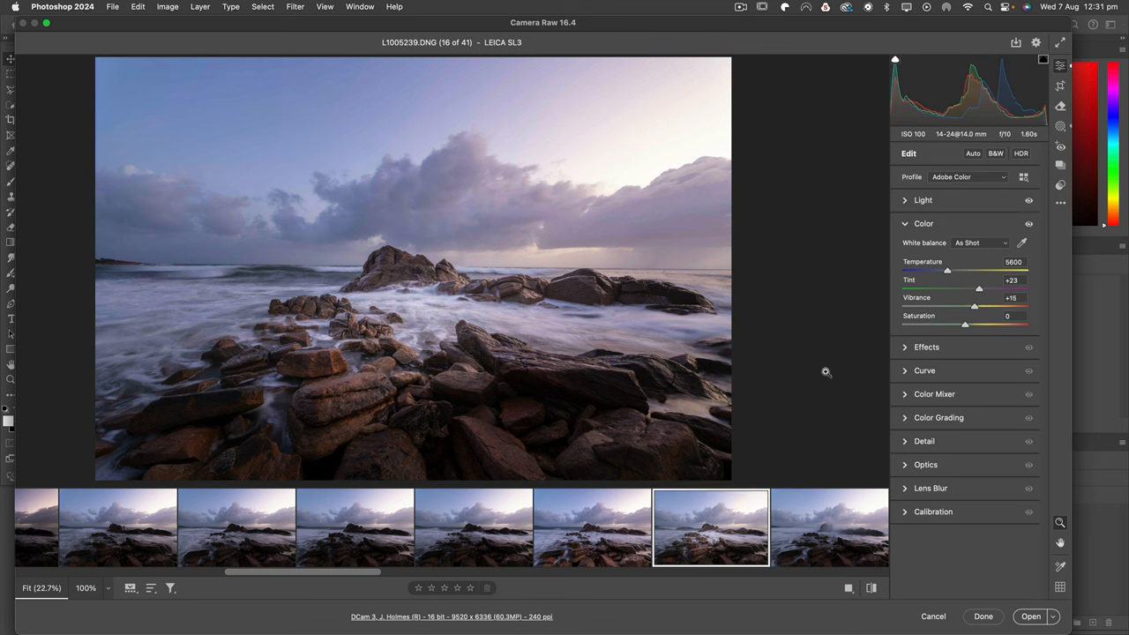
pyautogui.click(903, 348)
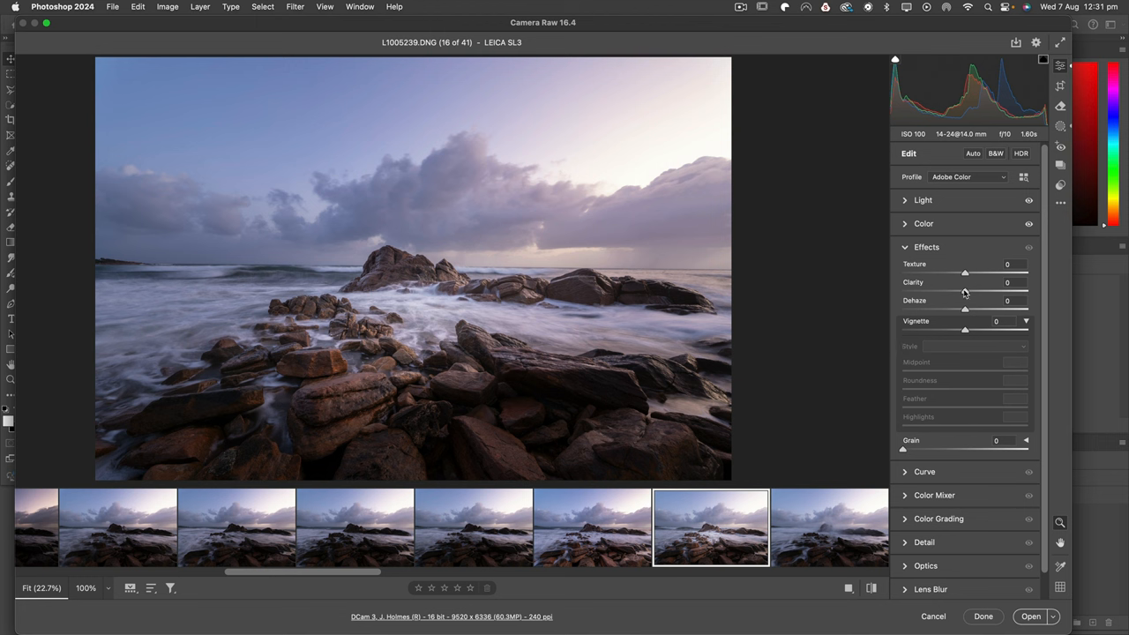
pyautogui.moveTo(966, 293)
pyautogui.mouseDown()
pyautogui.moveTo(987, 289)
pyautogui.moveTo(966, 294)
pyautogui.mouseUp()
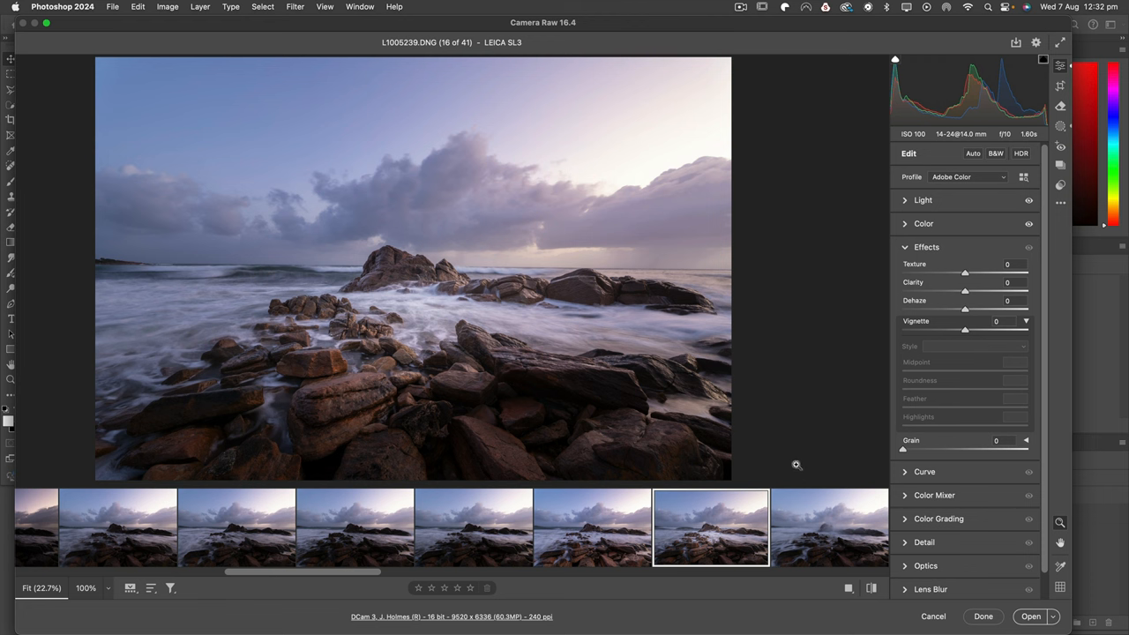
pyautogui.click(906, 249)
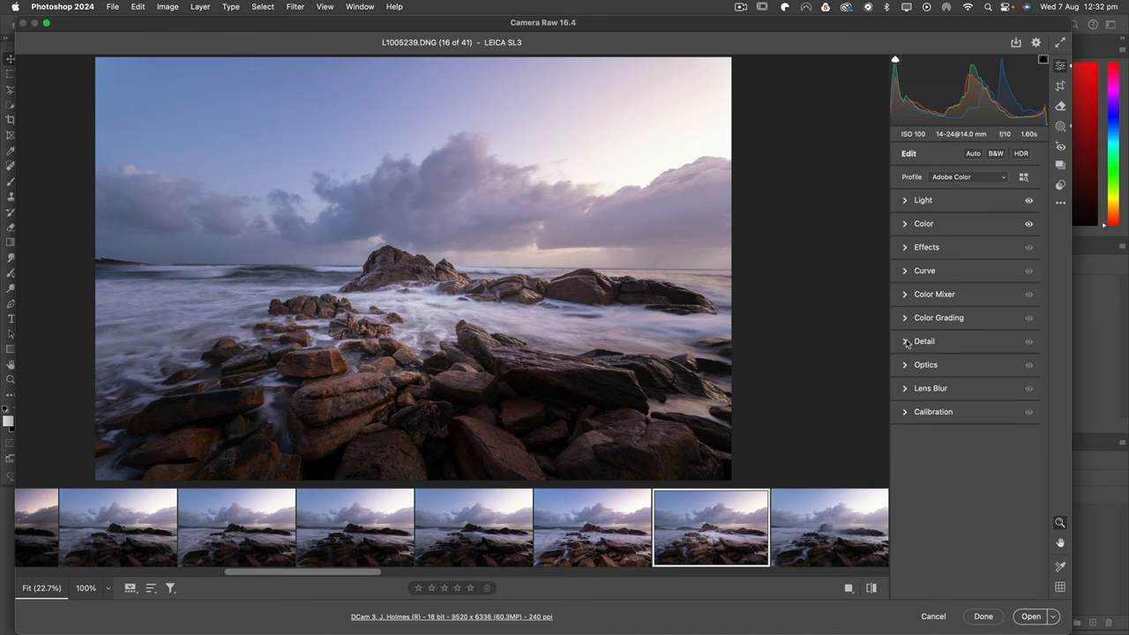
# - At 100% view set Sharpening to 73 with Masking 40, then return to Fit view
pyautogui.click(907, 343)
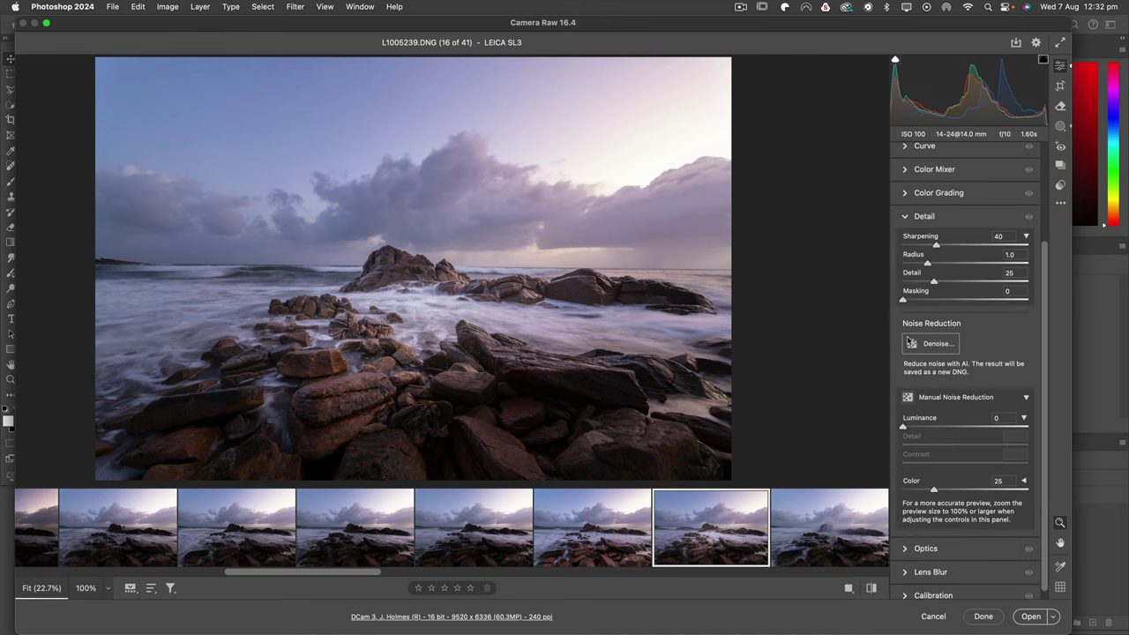
pyautogui.click(394, 330)
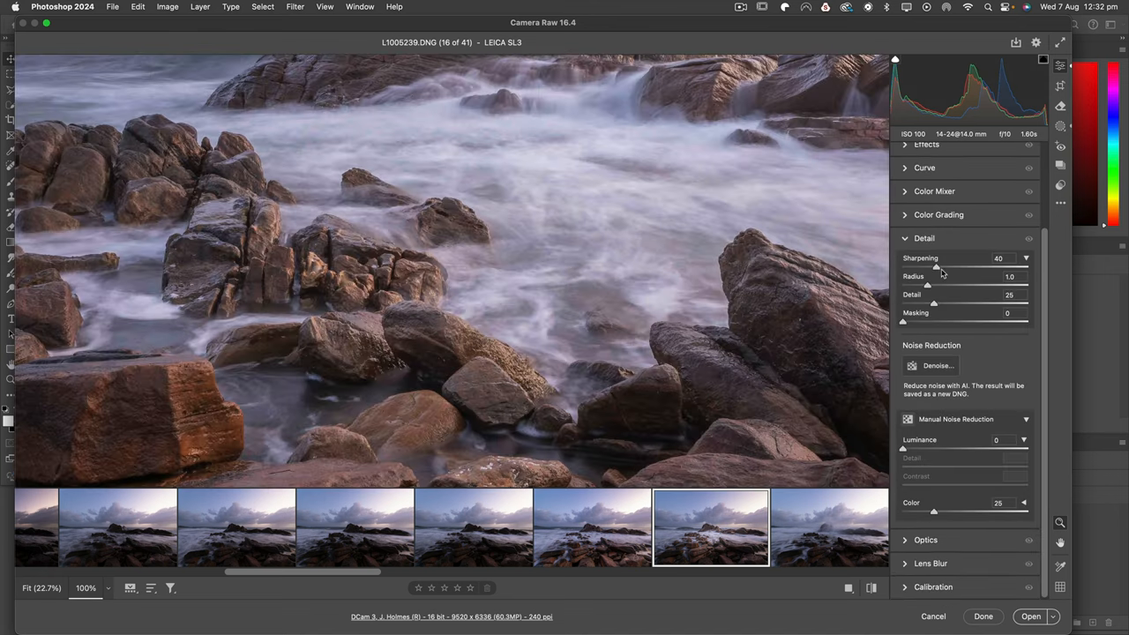
pyautogui.moveTo(937, 268); pyautogui.dragTo(961, 273)
pyautogui.moveTo(903, 324); pyautogui.dragTo(942, 330)
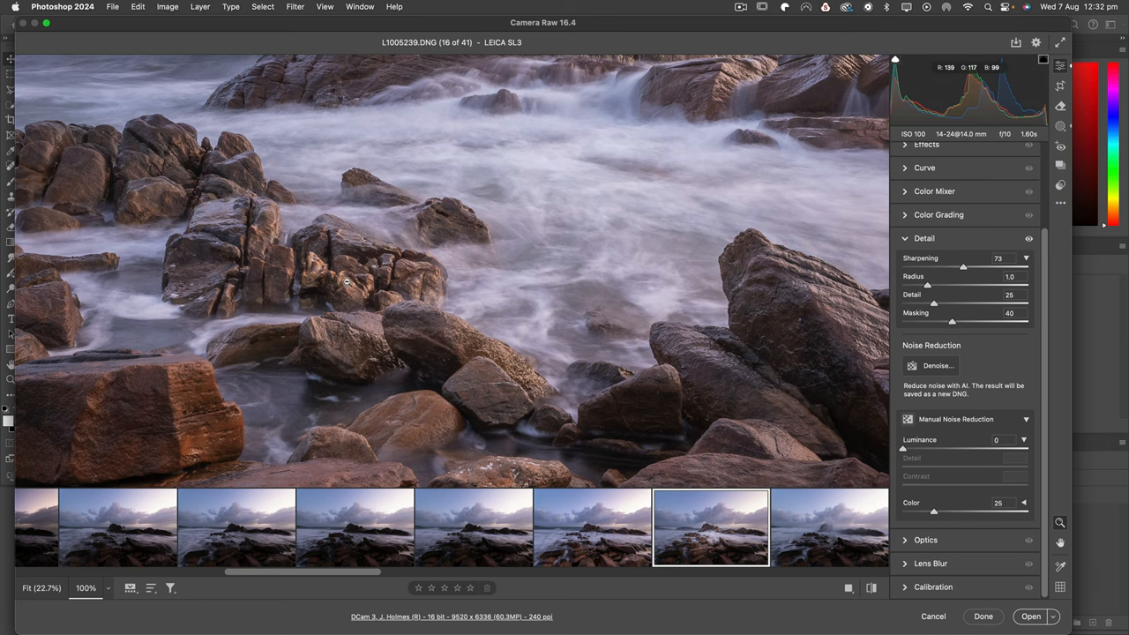
pyautogui.scroll(1, 346, 283)
pyautogui.click(394, 262)
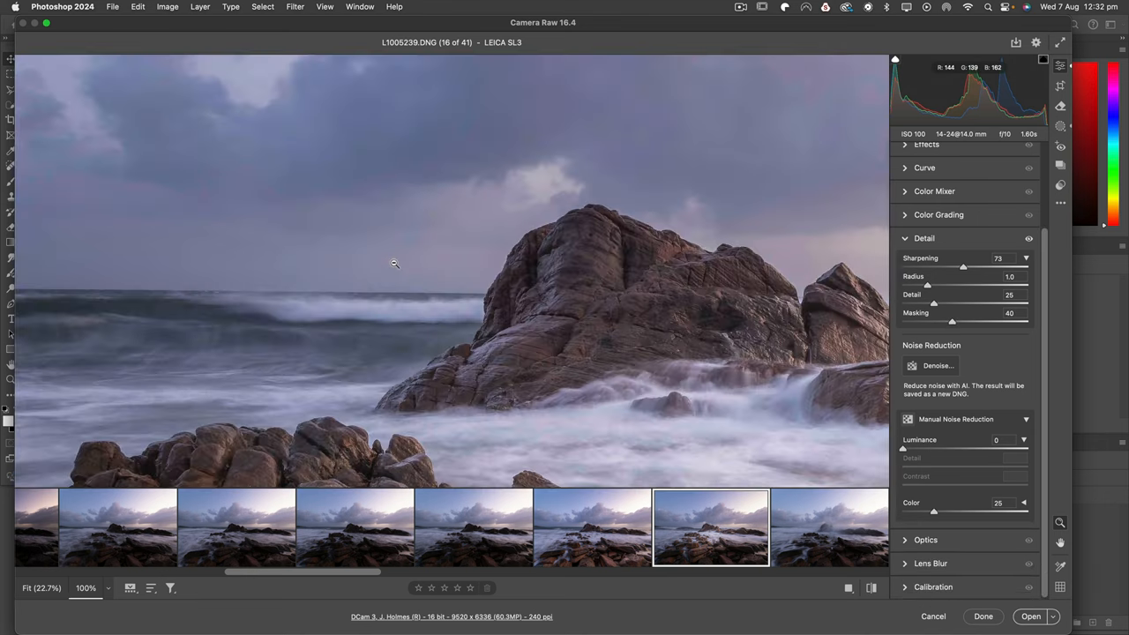
pyautogui.click(454, 321)
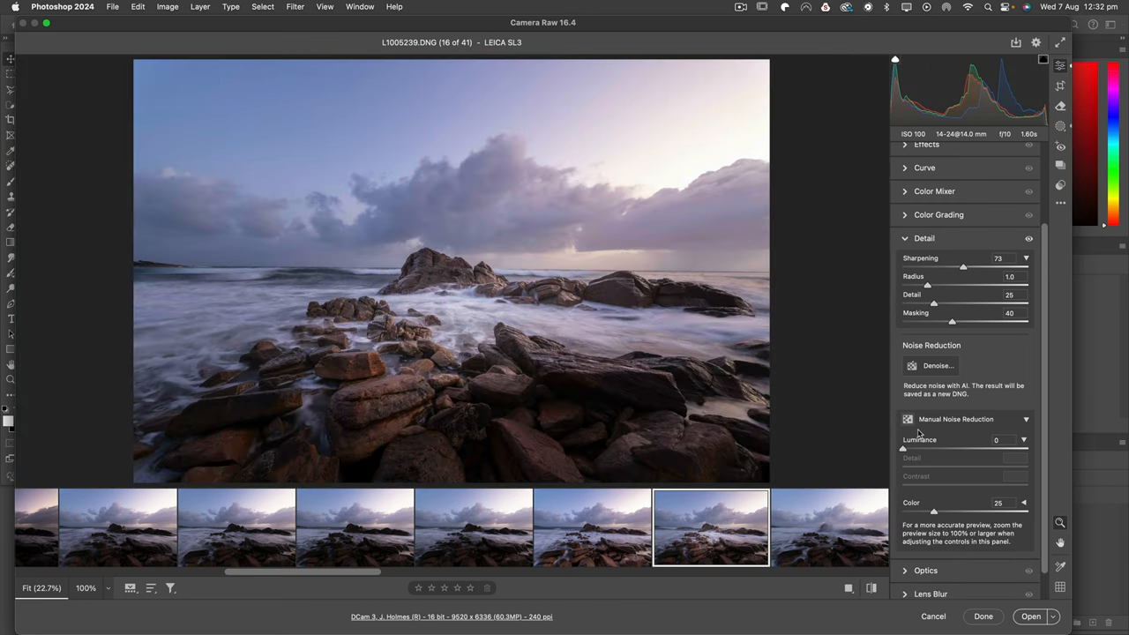
pyautogui.click(904, 240)
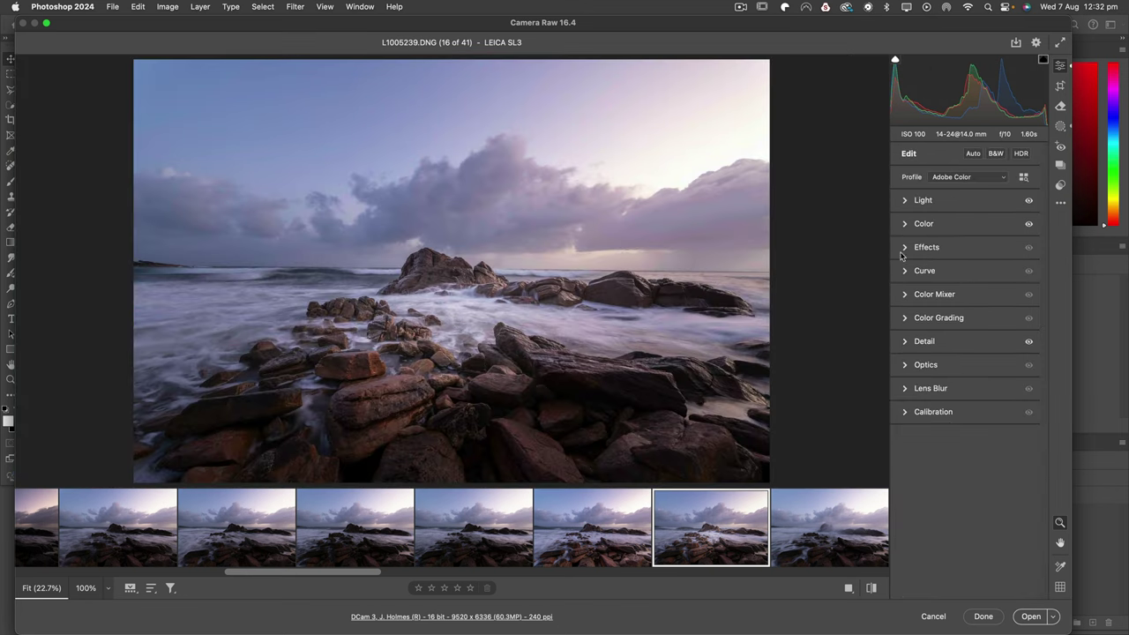
pyautogui.click(905, 365)
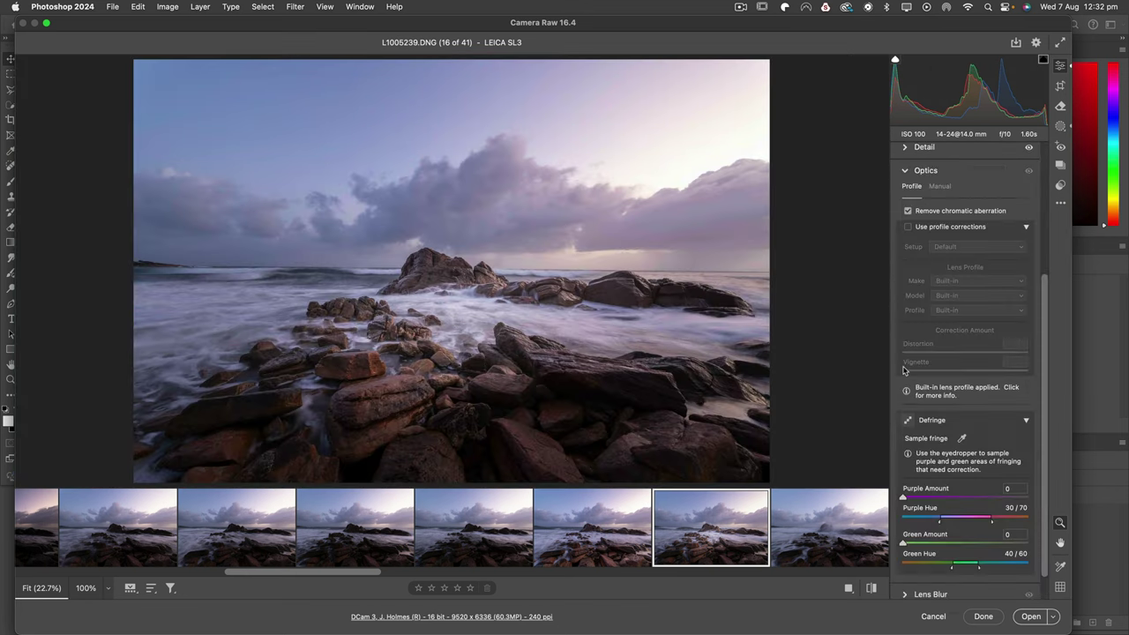
pyautogui.click(906, 170)
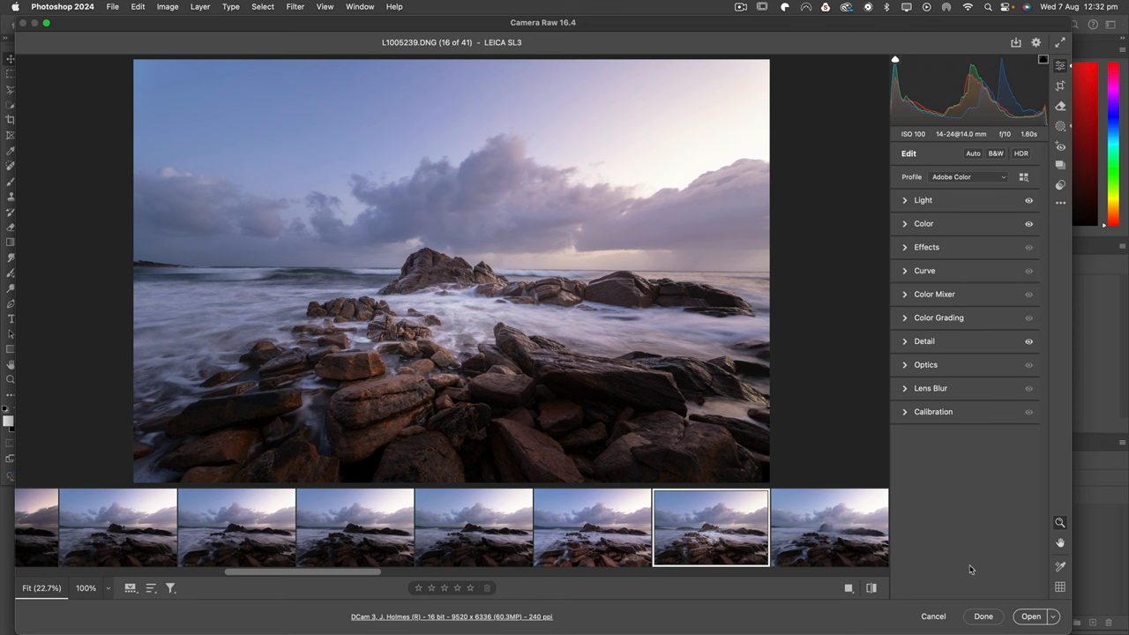
pyautogui.click(1030, 617)
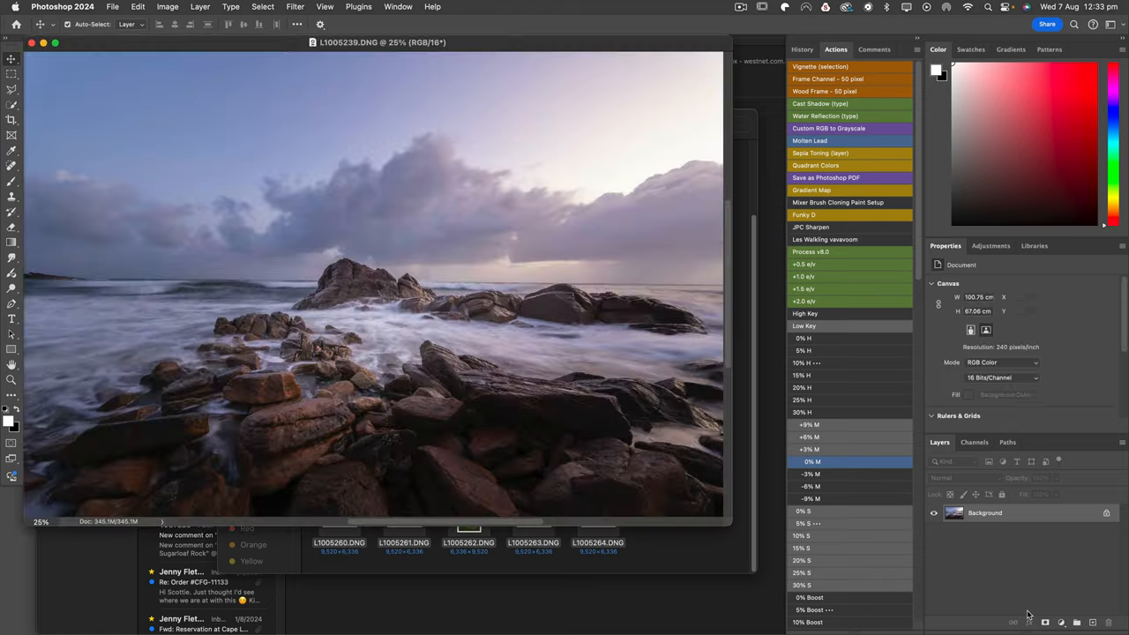
pyautogui.press('f')
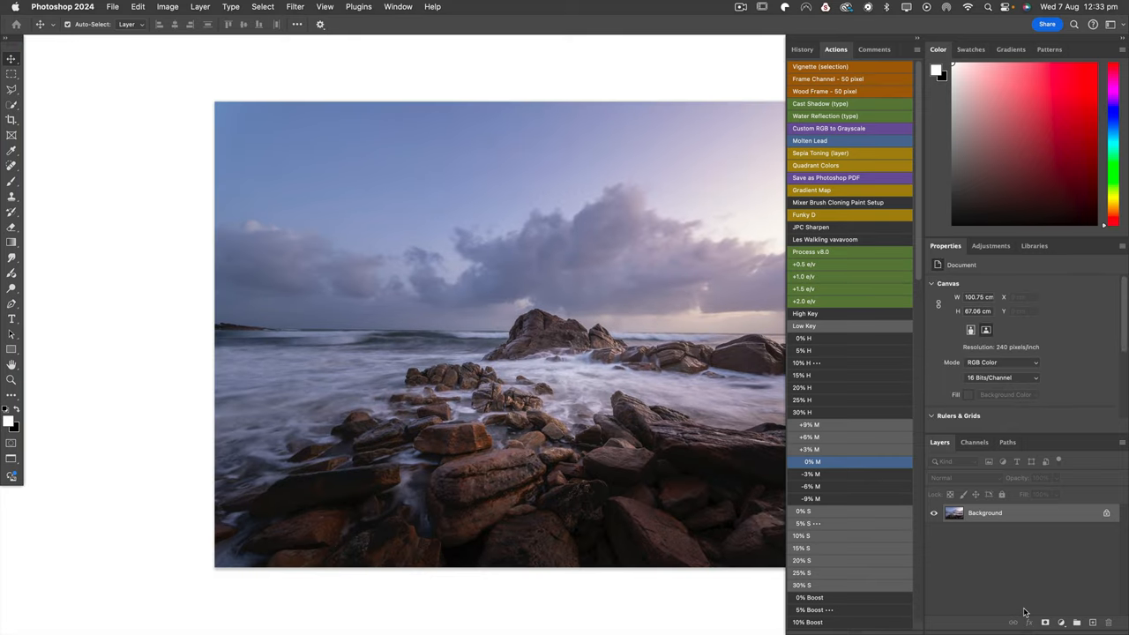
pyautogui.moveTo(540, 415); pyautogui.dragTo(410, 376)
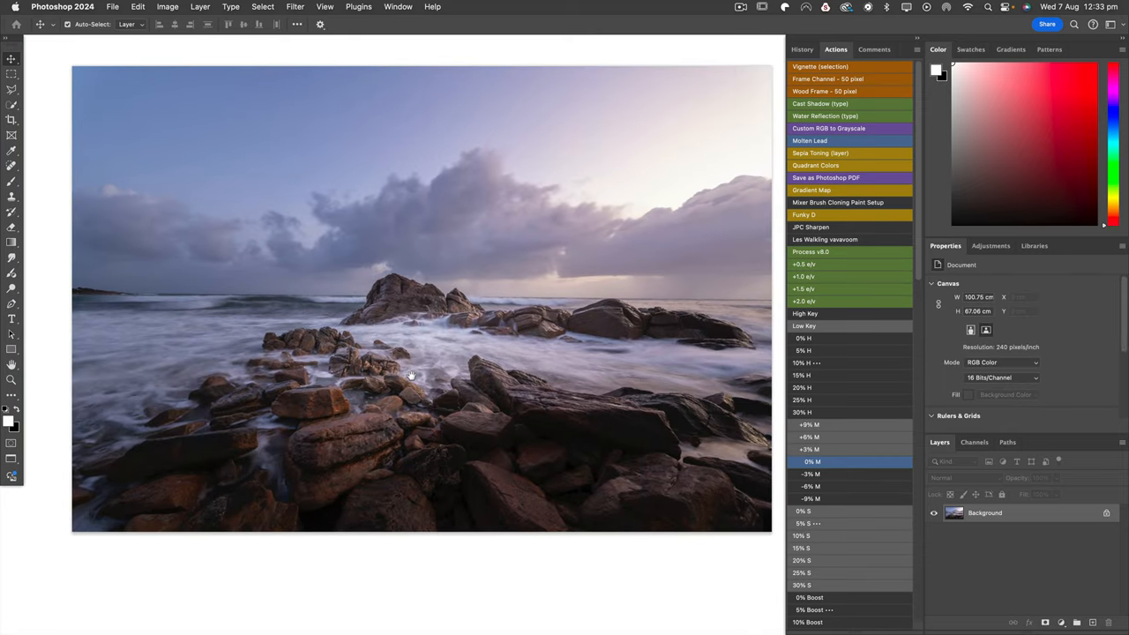
pyautogui.press('super+minus')
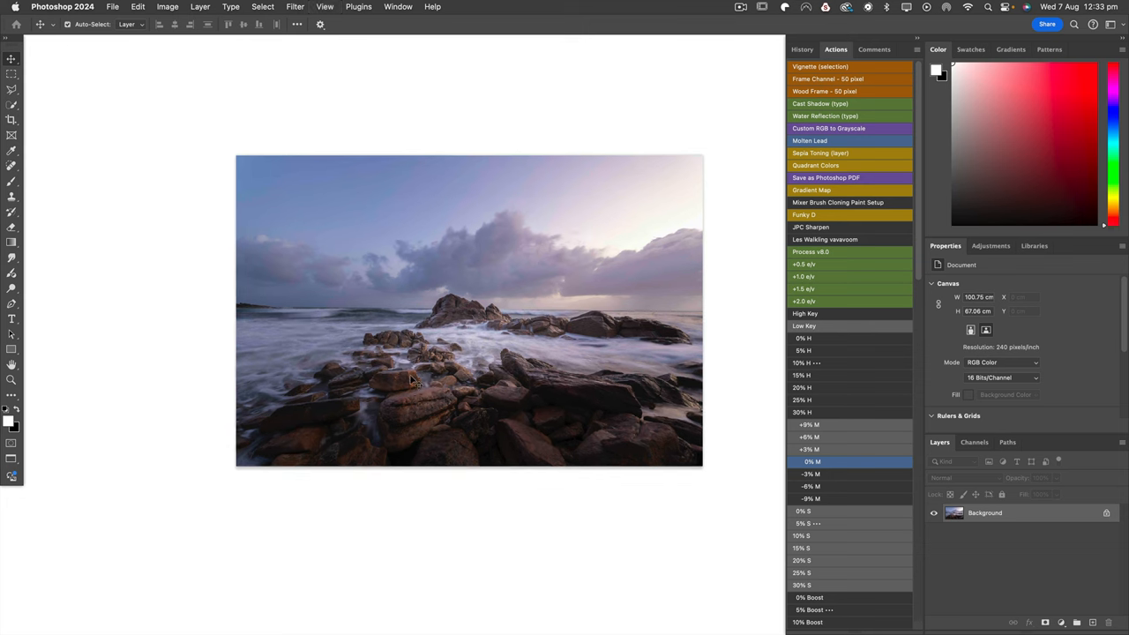
pyautogui.press('super+equal')
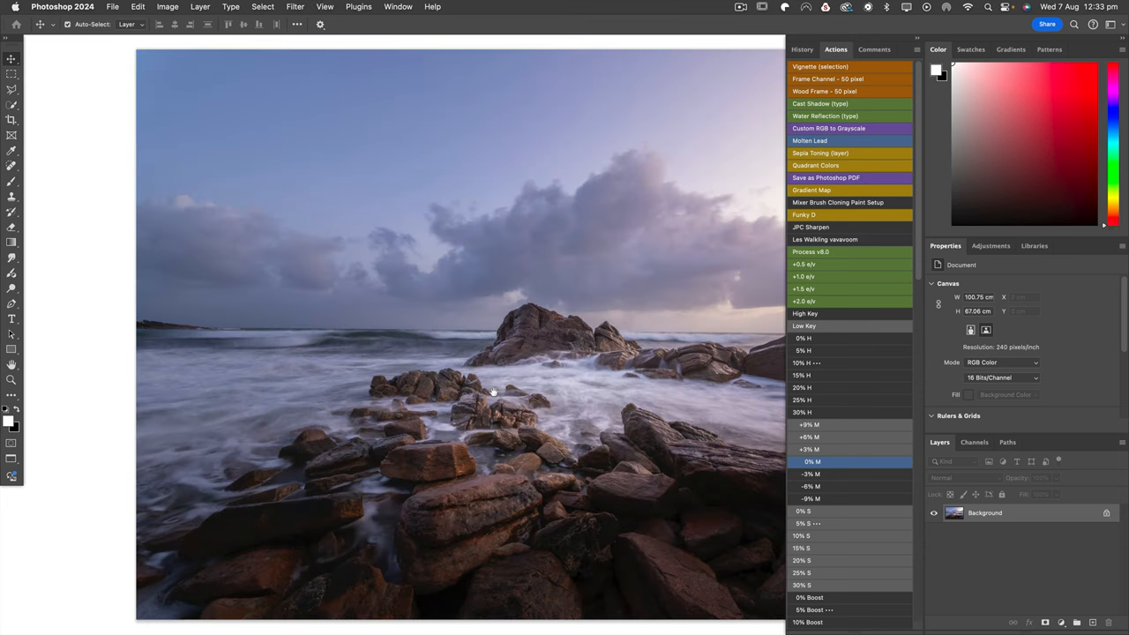
pyautogui.moveTo(485, 391); pyautogui.dragTo(409, 400)
pyautogui.press('Tab')
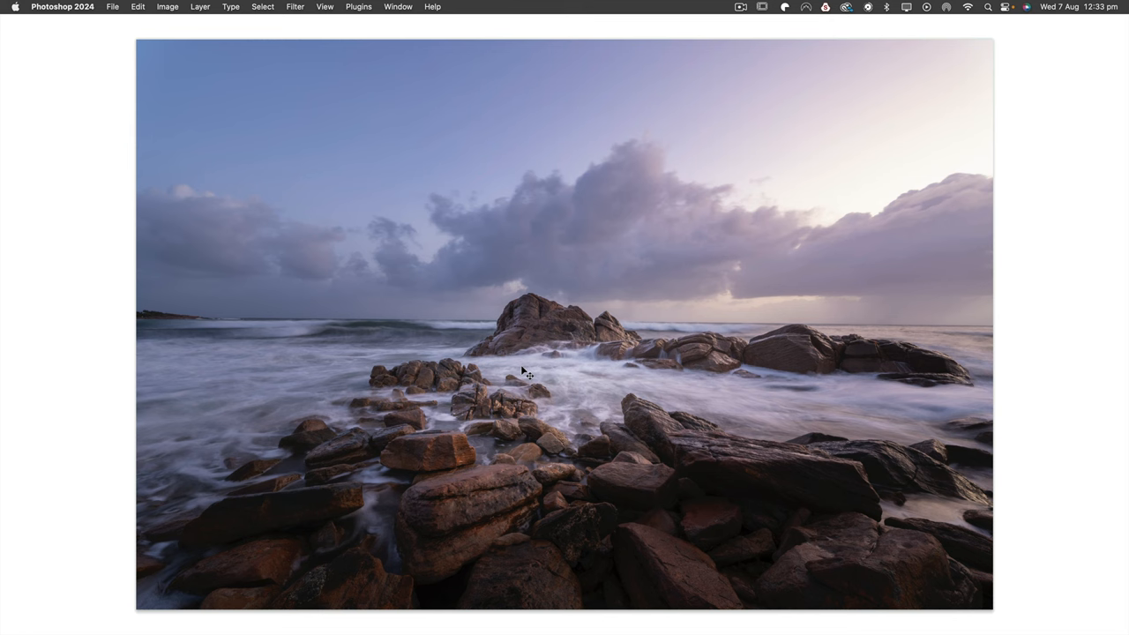
pyautogui.press('Tab')
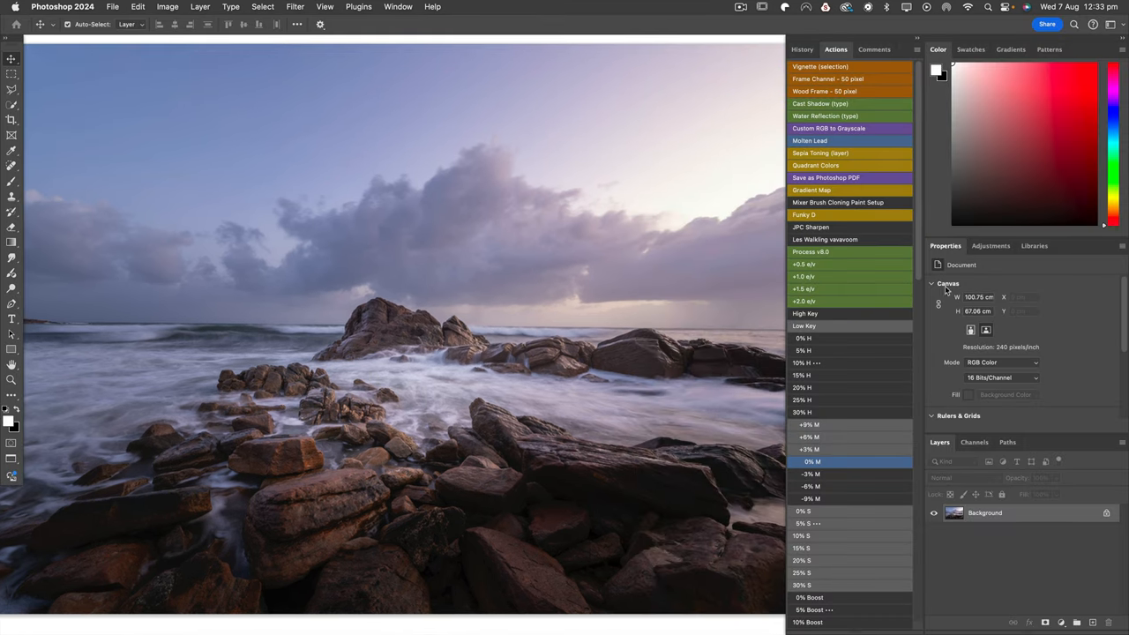
# - Add a Selective Color layer with Reds Cyan -43 and Yellows Cyan -65, Yellow +50
pyautogui.click(991, 246)
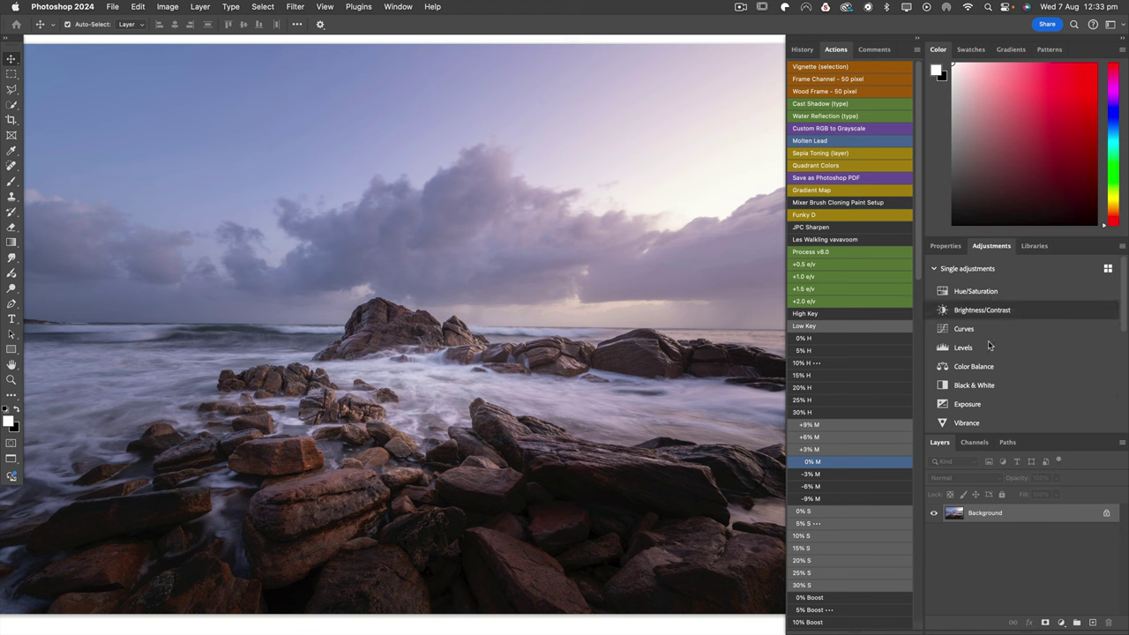
pyautogui.scroll(-3, 975, 385)
pyautogui.click(972, 386)
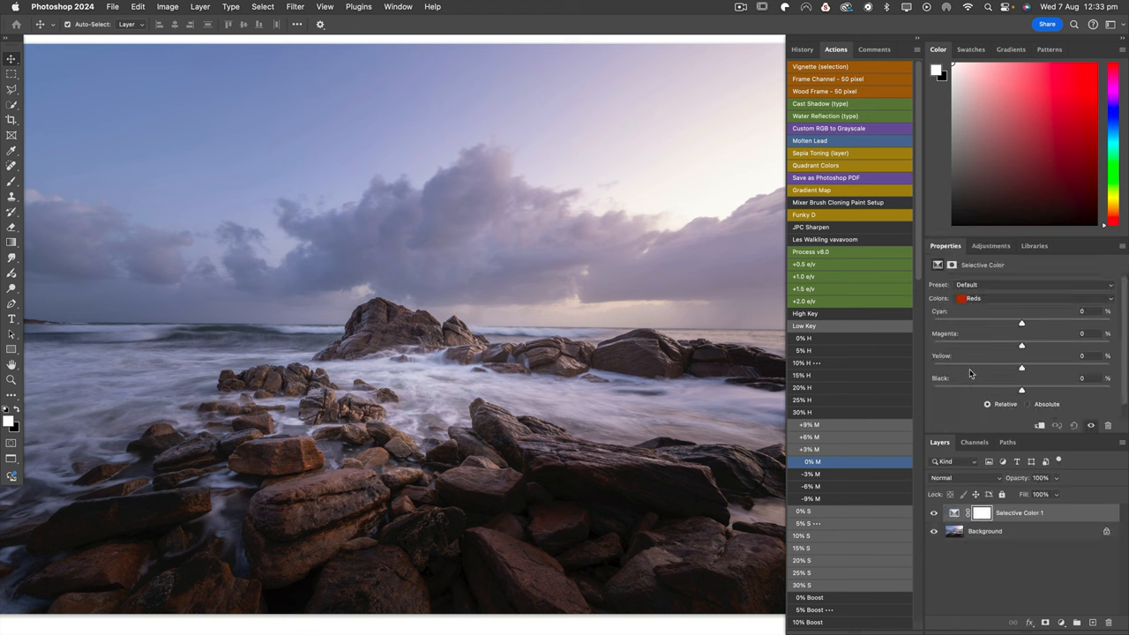
pyautogui.moveTo(1022, 324); pyautogui.dragTo(985, 324)
pyautogui.click(1013, 300)
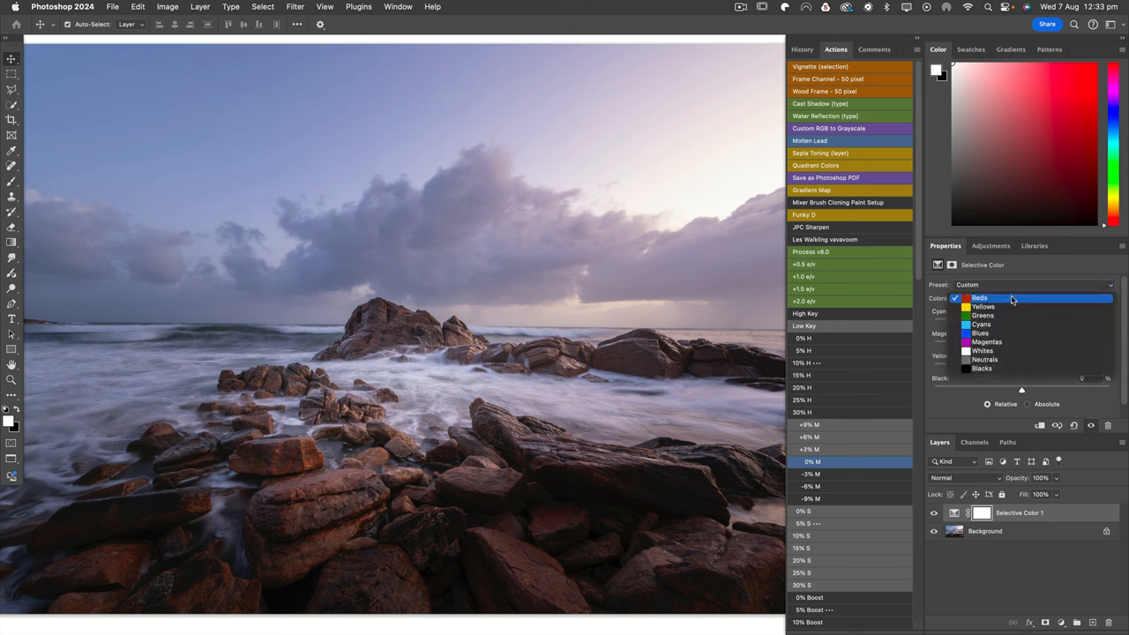
pyautogui.click(1013, 307)
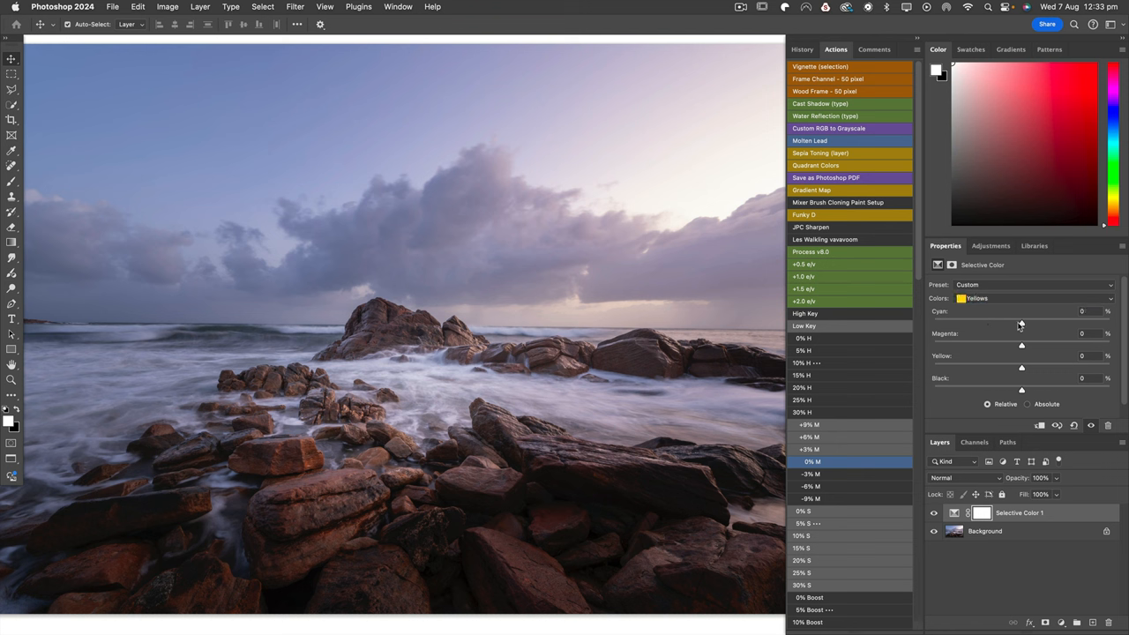
pyautogui.moveTo(1023, 325); pyautogui.dragTo(964, 325)
pyautogui.moveTo(1021, 369); pyautogui.dragTo(1065, 369)
# - Set the Reds' Yellow to +35 and toggle the layer's visibility to compare
pyautogui.click(979, 300)
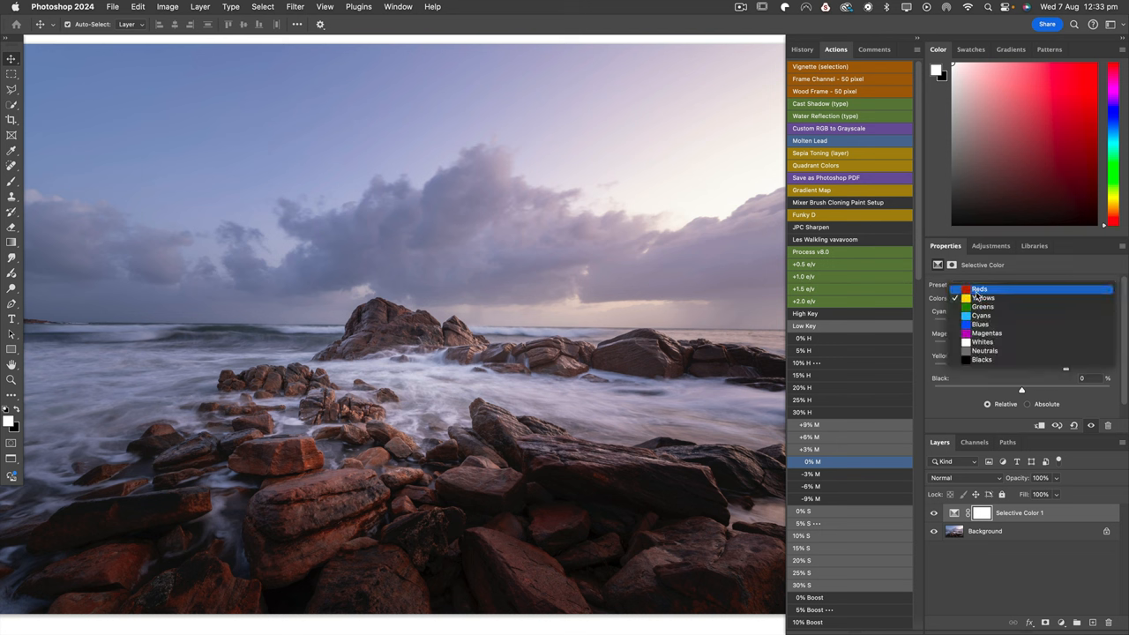
pyautogui.moveTo(979, 324); pyautogui.dragTo(985, 324)
pyautogui.moveTo(1065, 368); pyautogui.dragTo(1054, 368)
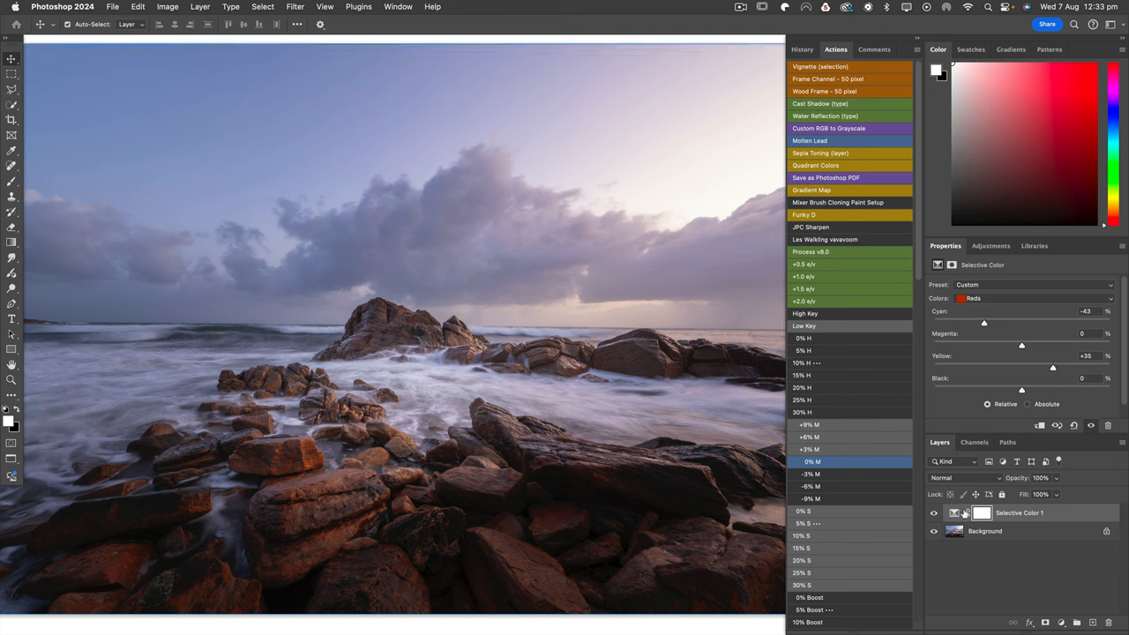
pyautogui.click(933, 513)
pyautogui.click(934, 512)
pyautogui.click(934, 513)
# - Invert the mask to black and paint the warming back over the foreground rocks with a 30% brush
pyautogui.press('super+i')
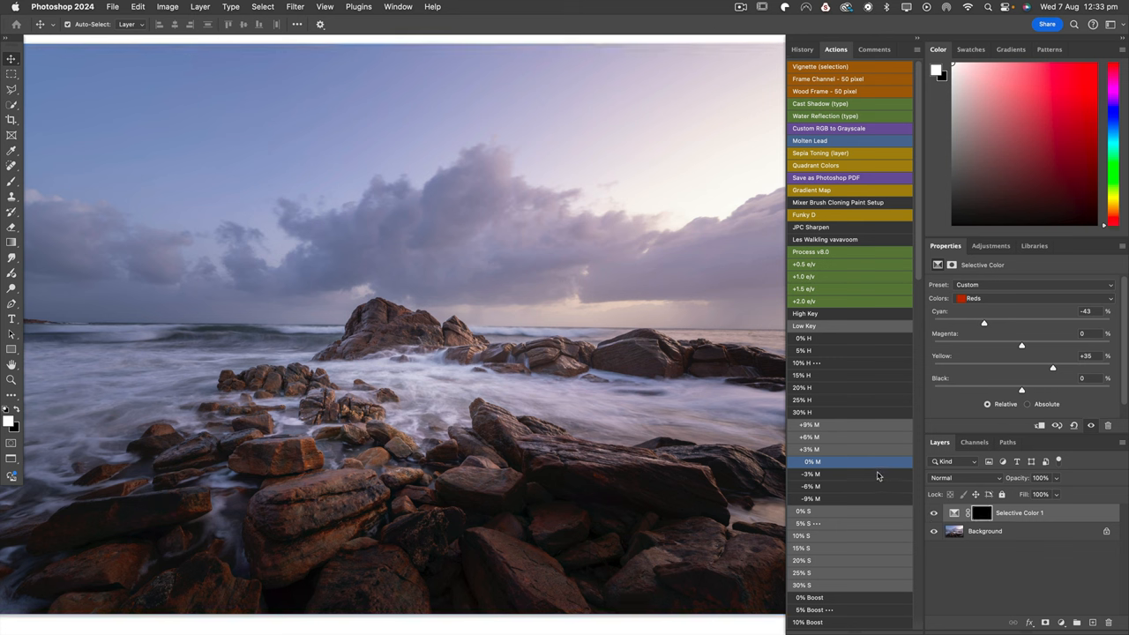
pyautogui.press('b')
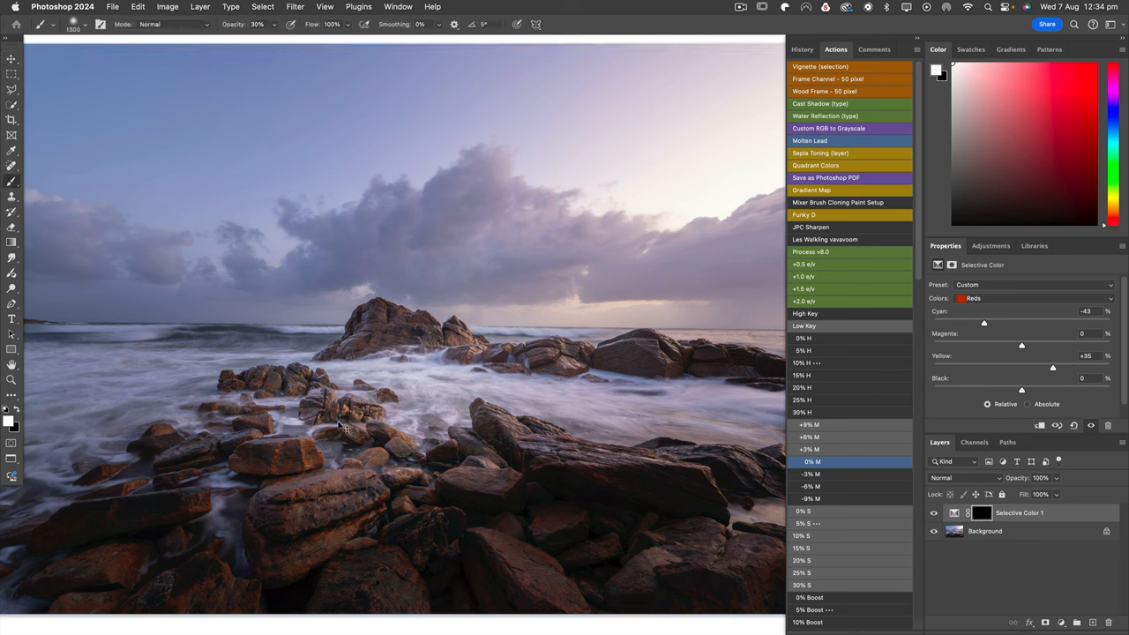
pyautogui.press('super+minus')
pyautogui.hscroll(3, 326, 415)
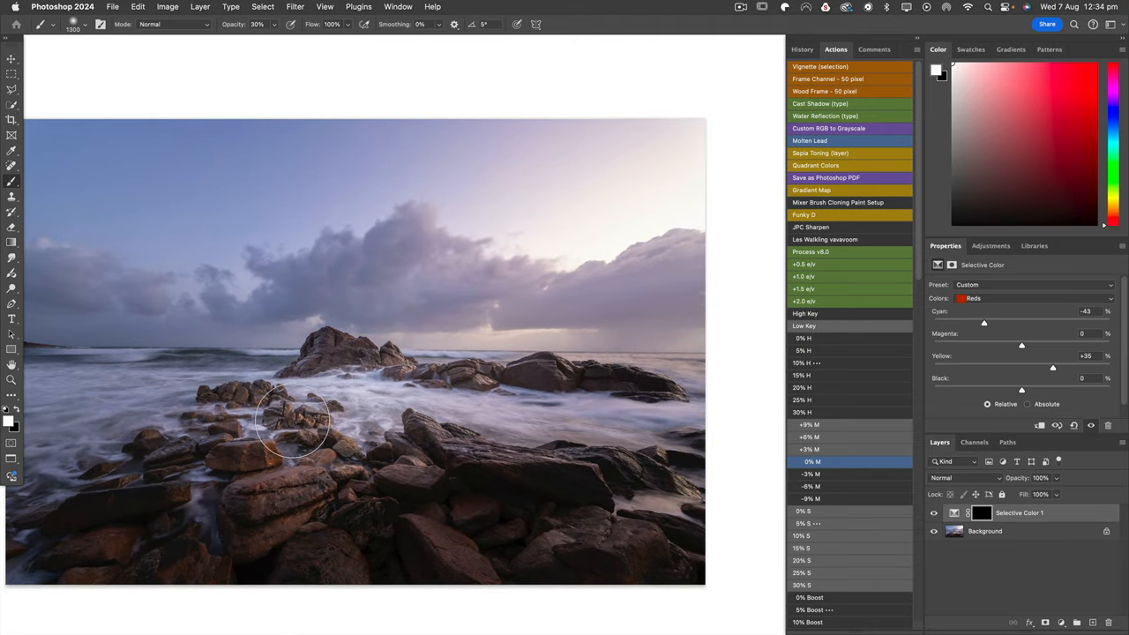
pyautogui.moveTo(302, 417)
pyautogui.mouseDown()
pyautogui.moveTo(299, 402)
pyautogui.moveTo(393, 387)
pyautogui.moveTo(378, 388)
pyautogui.moveTo(373, 353)
pyautogui.moveTo(454, 327)
pyautogui.moveTo(466, 303)
pyautogui.moveTo(710, 205)
pyautogui.mouseUp()
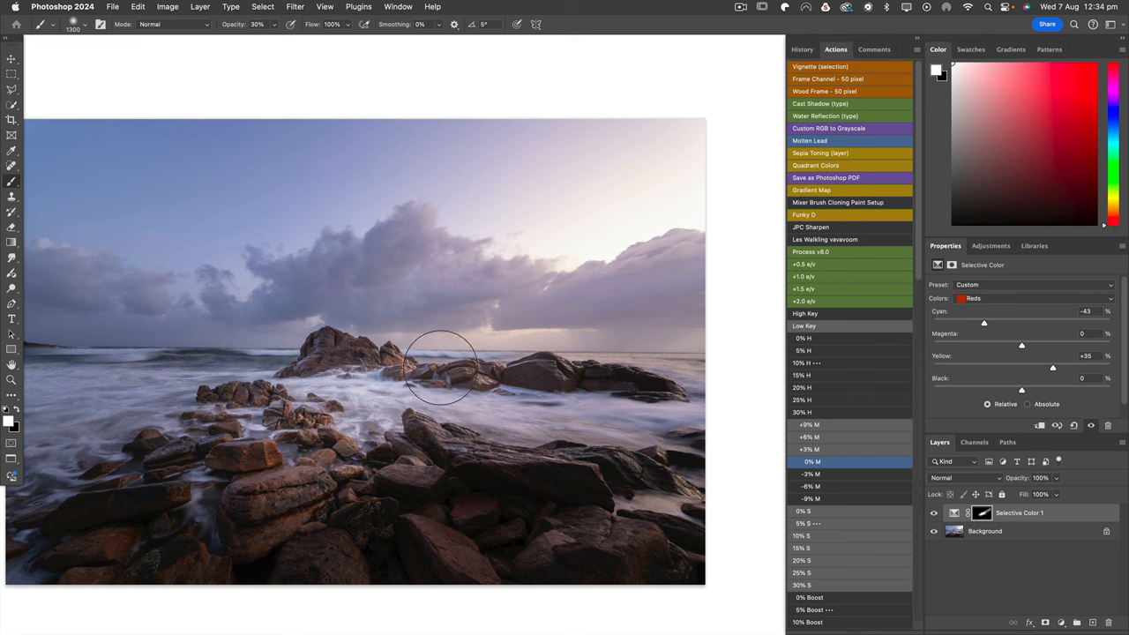
# - Toggle the Selective Color layer's visibility to compare the rocks before and after
pyautogui.click(933, 513)
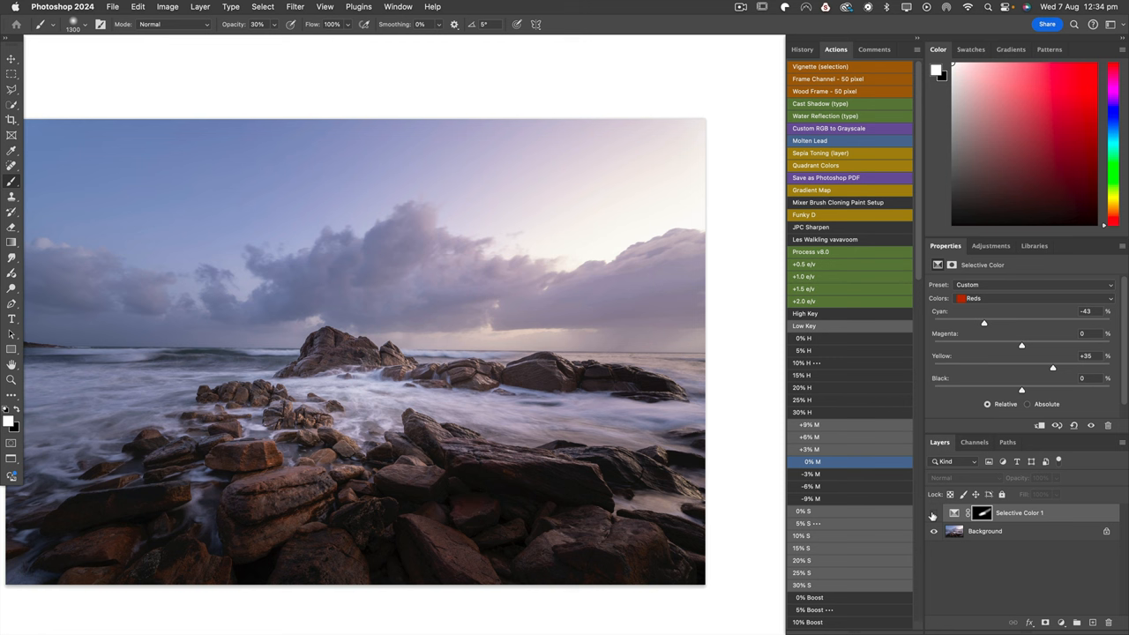
pyautogui.click(932, 515)
pyautogui.click(932, 514)
pyautogui.click(932, 516)
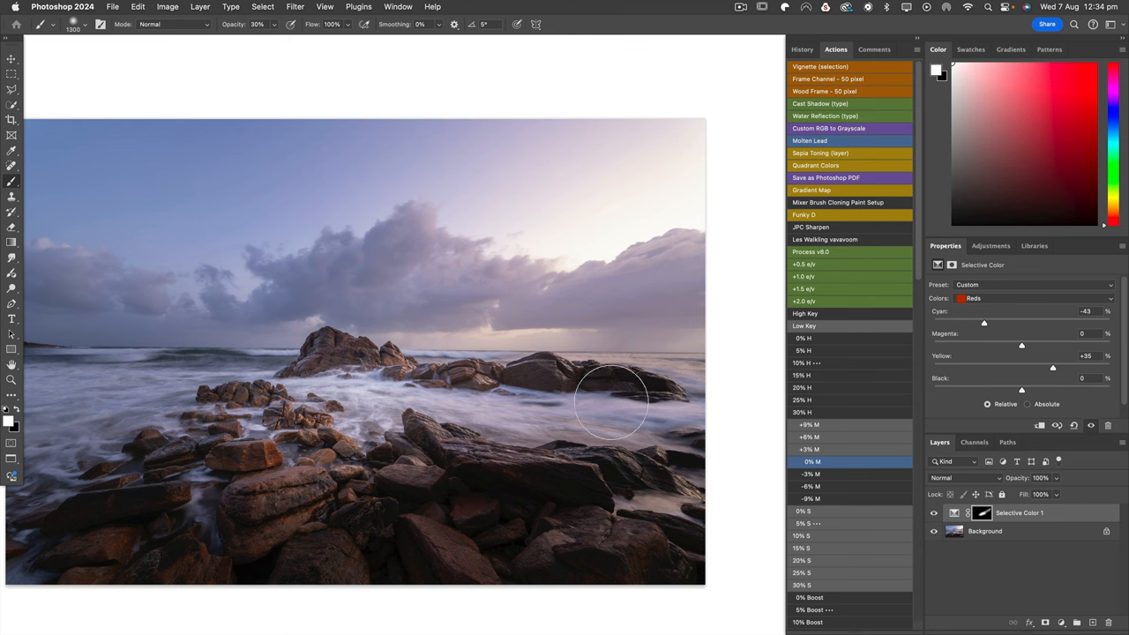
pyautogui.moveTo(418, 451)
pyautogui.mouseDown()
pyautogui.moveTo(522, 444)
pyautogui.moveTo(479, 438)
pyautogui.mouseUp()
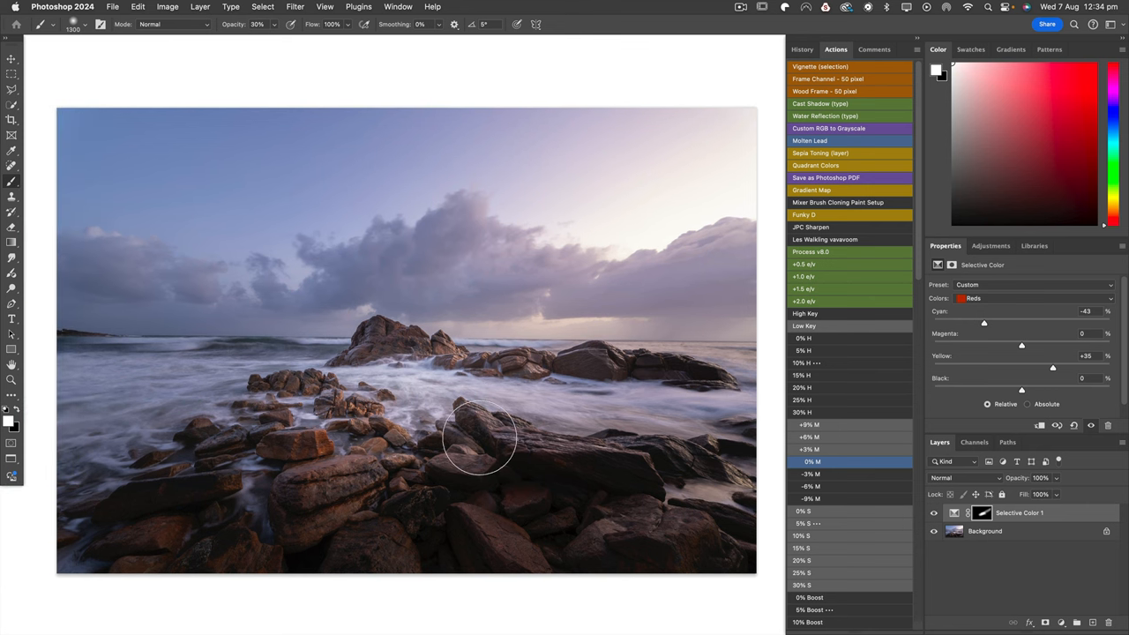
# - Add a white canvas border via Canvas Size and view the bordered photo filling the screen
pyautogui.press('super+alt+c')
pyautogui.write('111')
pyautogui.press('Return')
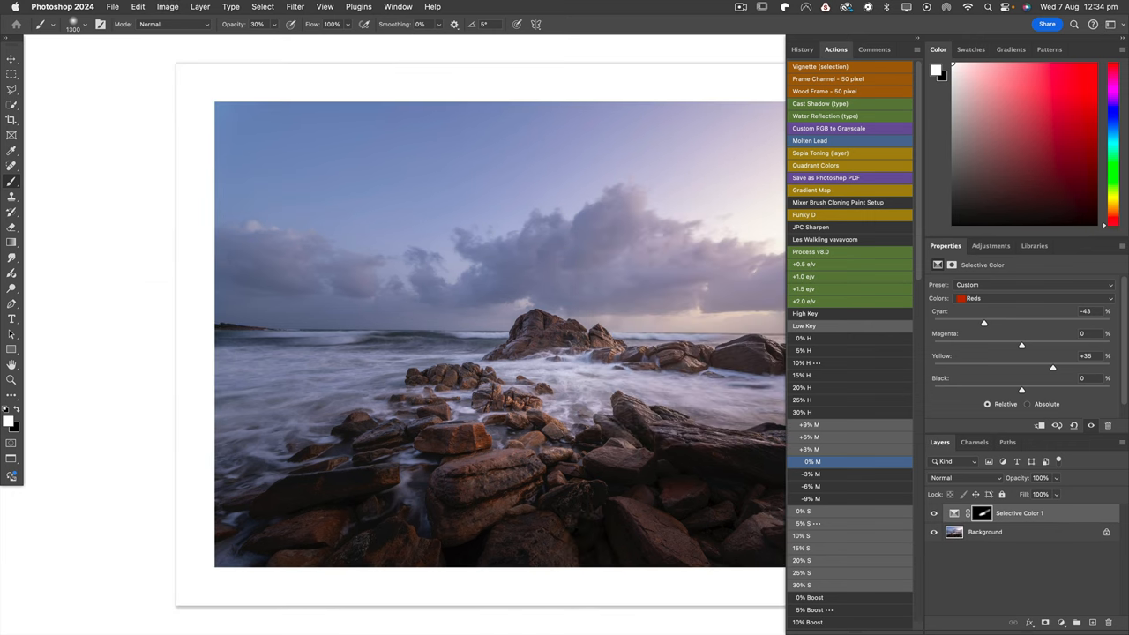
pyautogui.press('super+minus')
pyautogui.press('Tab')
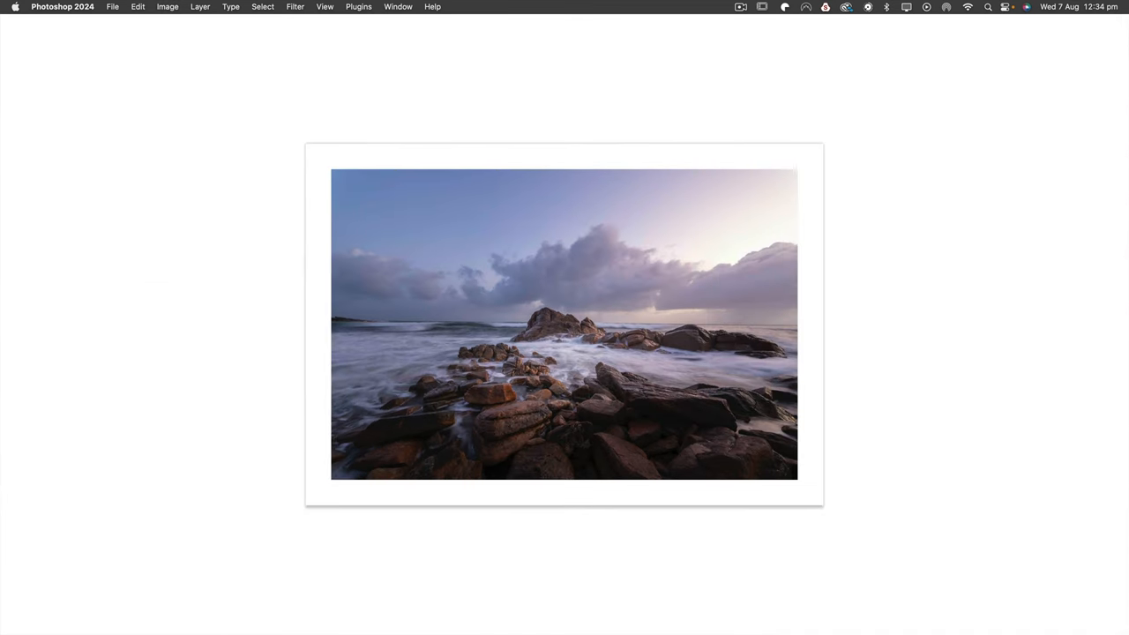
pyautogui.press('super+0')
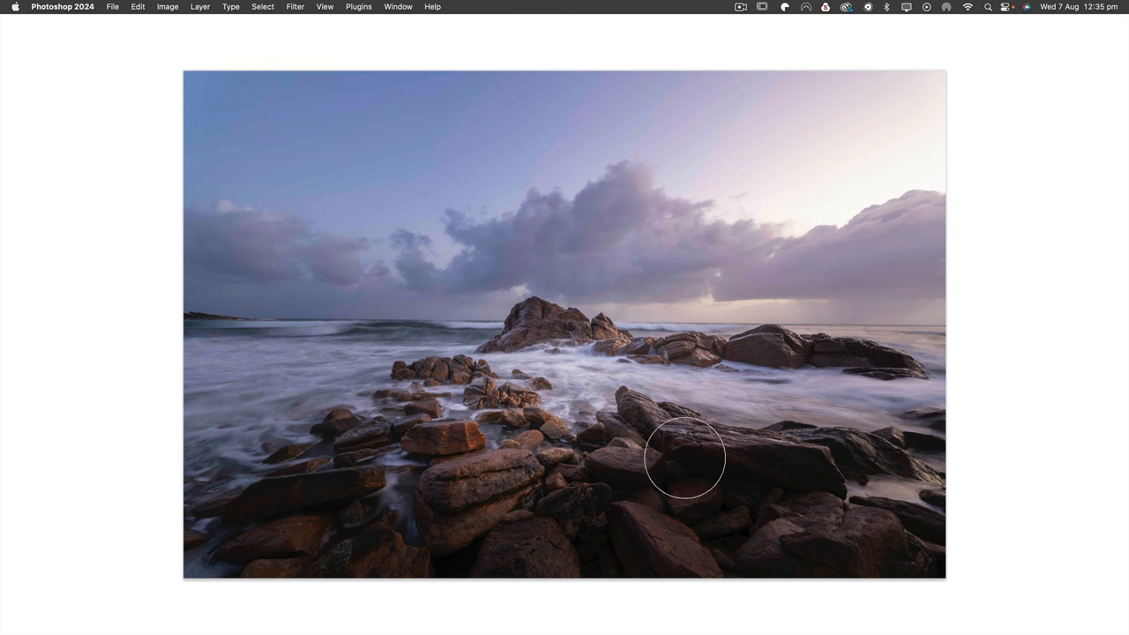
# - Switch to the Move tool and bring the workspace interface back
pyautogui.press('v')
pyautogui.press('f')
pyautogui.press('f')
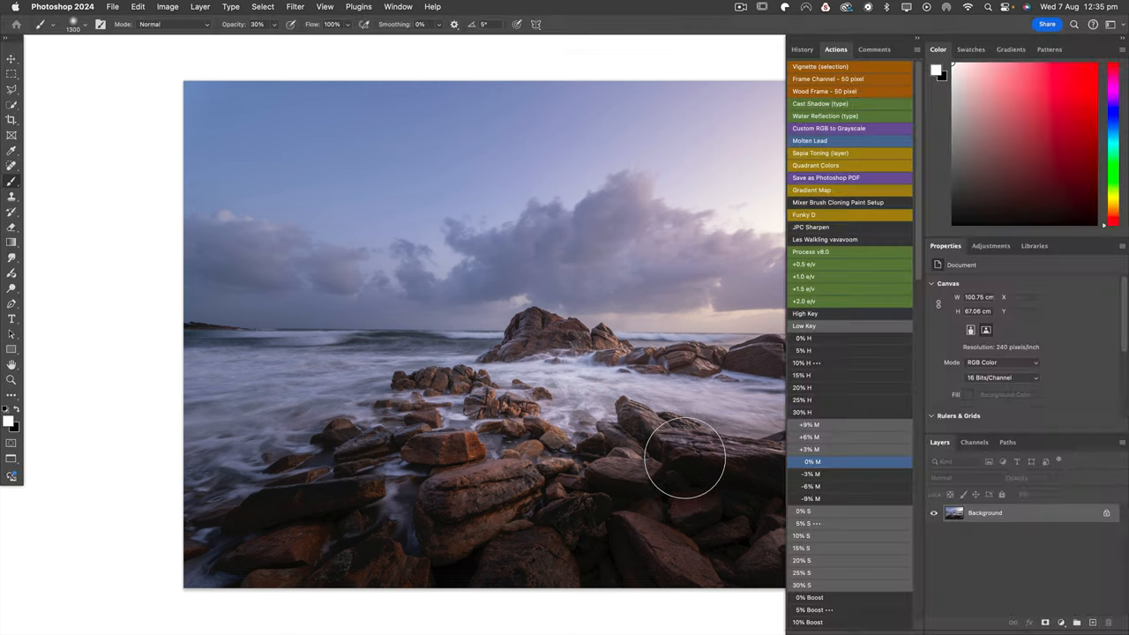
pyautogui.scroll(3, 533, 376)
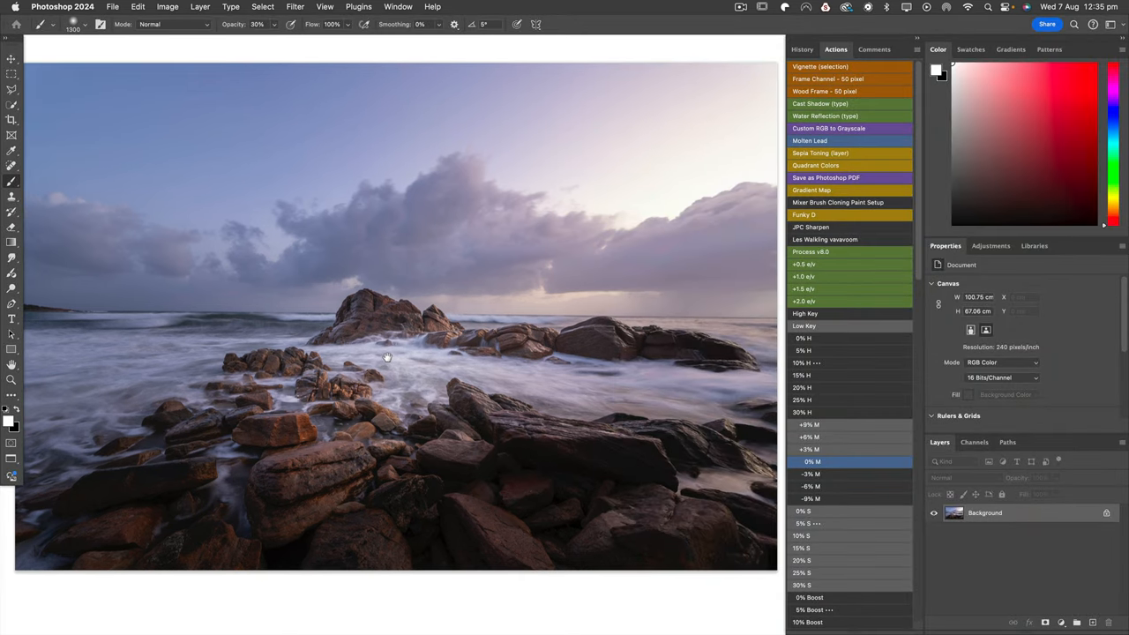
pyautogui.scroll(-5, 839, 411)
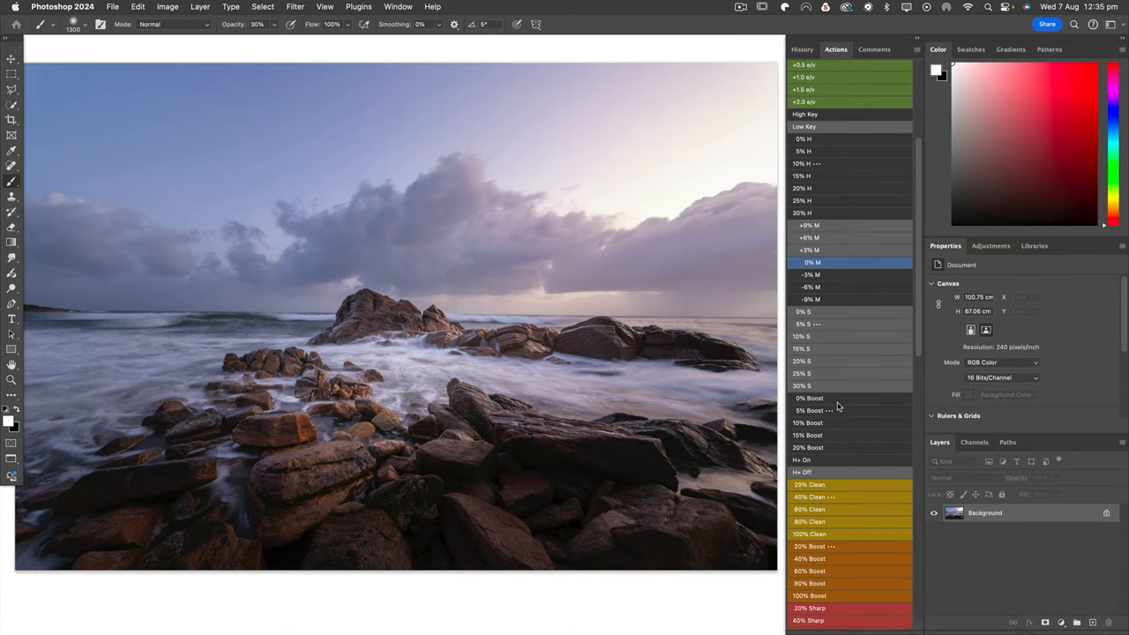
pyautogui.scroll(-5, 839, 410)
pyautogui.scroll(-5, 839, 410)
pyautogui.scroll(-5, 839, 411)
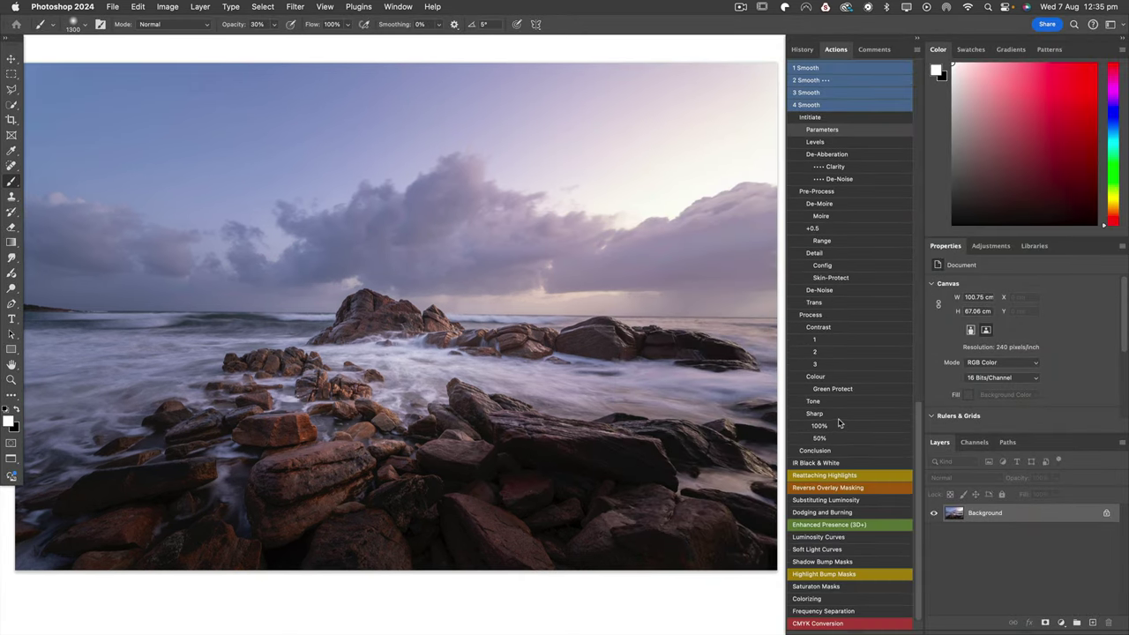
# - Play the Enhanced Presence (3D+) action, compare its layer on and off, and add a layer mask
pyautogui.click(830, 524)
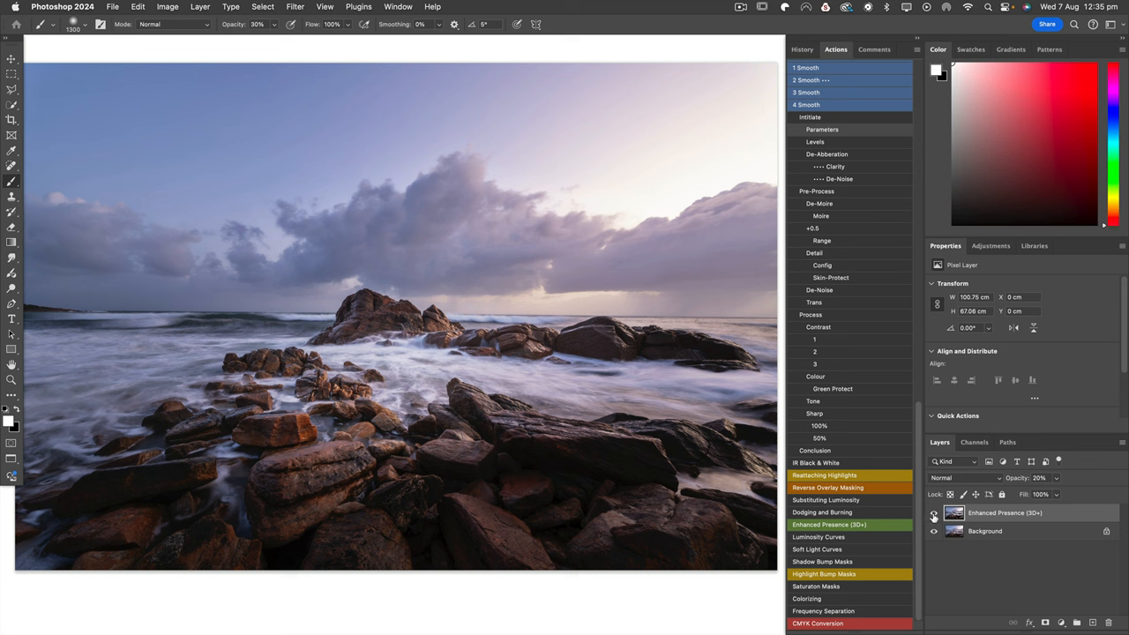
pyautogui.click(933, 514)
pyautogui.click(933, 514)
pyautogui.click(933, 514)
pyautogui.click(933, 514)
pyautogui.click(933, 514)
pyautogui.click(934, 514)
pyautogui.click(1045, 623)
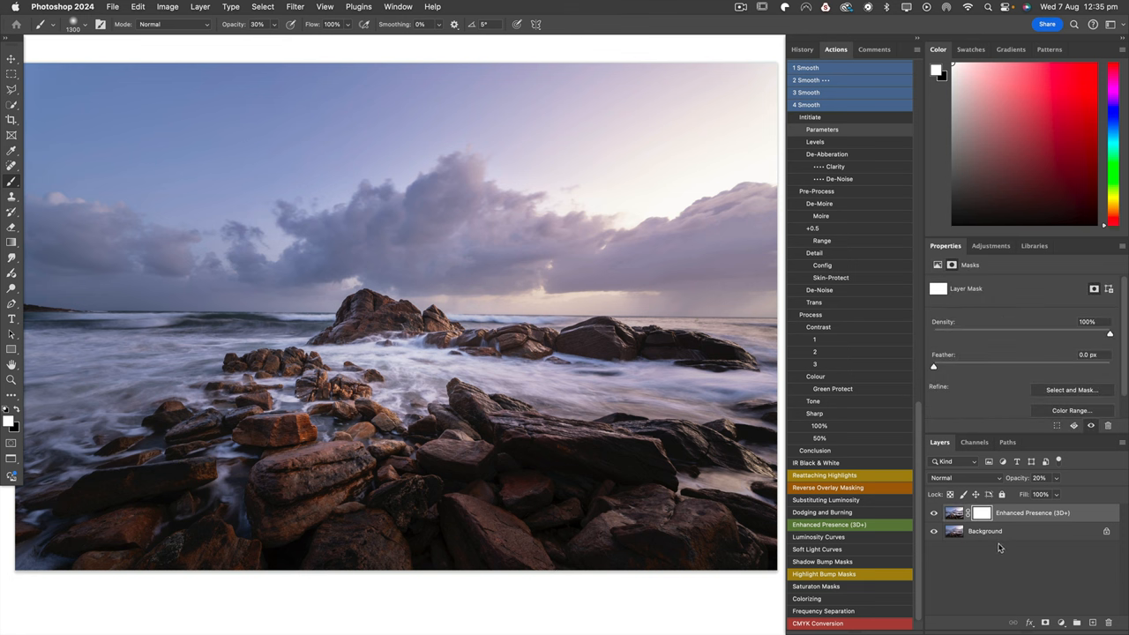
# - Invert the mask to black and paint the effect at 100% opacity over the foreground rocks
pyautogui.press('super+i')
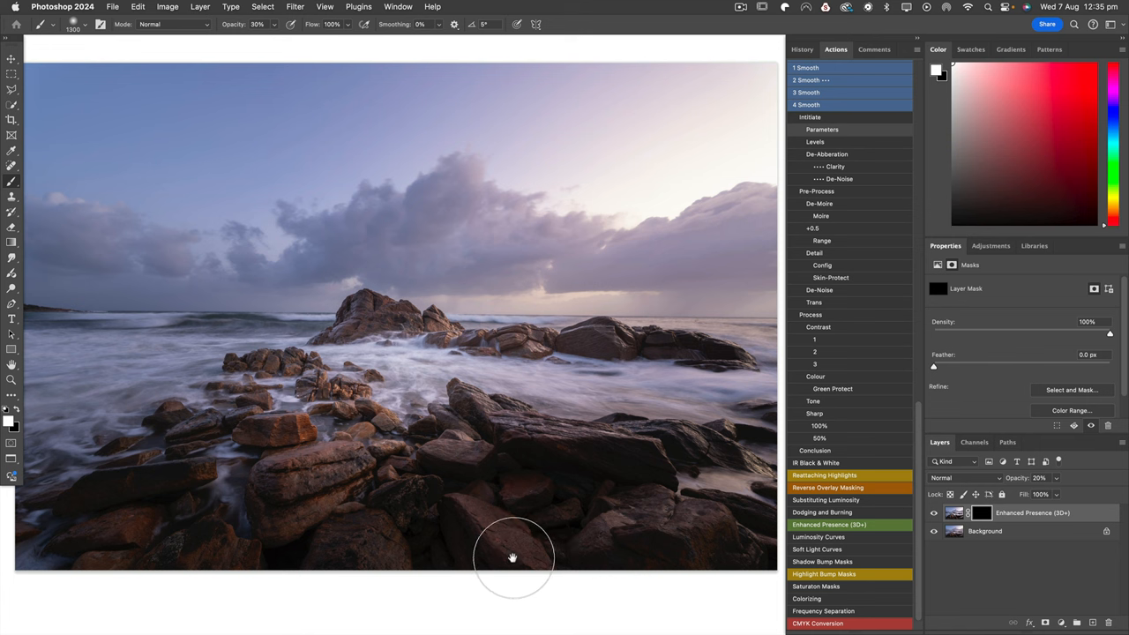
pyautogui.moveTo(511, 556)
pyautogui.mouseDown()
pyautogui.moveTo(472, 527)
pyautogui.moveTo(486, 486)
pyautogui.mouseUp()
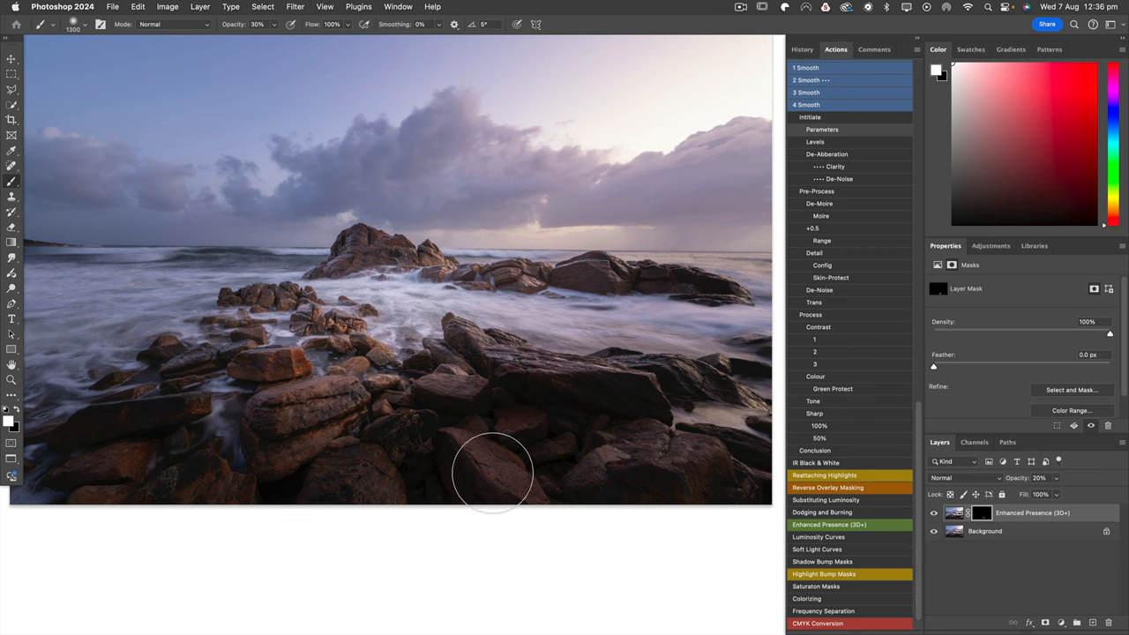
pyautogui.press('0')
pyautogui.moveTo(500, 429)
pyautogui.mouseDown()
pyautogui.moveTo(698, 471)
pyautogui.moveTo(605, 423)
pyautogui.moveTo(682, 436)
pyautogui.moveTo(612, 471)
pyautogui.moveTo(330, 486)
pyautogui.moveTo(404, 441)
pyautogui.moveTo(414, 449)
pyautogui.moveTo(242, 486)
pyautogui.moveTo(316, 497)
pyautogui.mouseUp()
pyautogui.hscroll(-4, 316, 496)
pyautogui.hscroll(-5, 358, 466)
pyautogui.moveTo(351, 435)
pyautogui.mouseDown()
pyautogui.moveTo(232, 462)
pyautogui.moveTo(372, 452)
pyautogui.moveTo(424, 416)
pyautogui.moveTo(307, 407)
pyautogui.mouseUp()
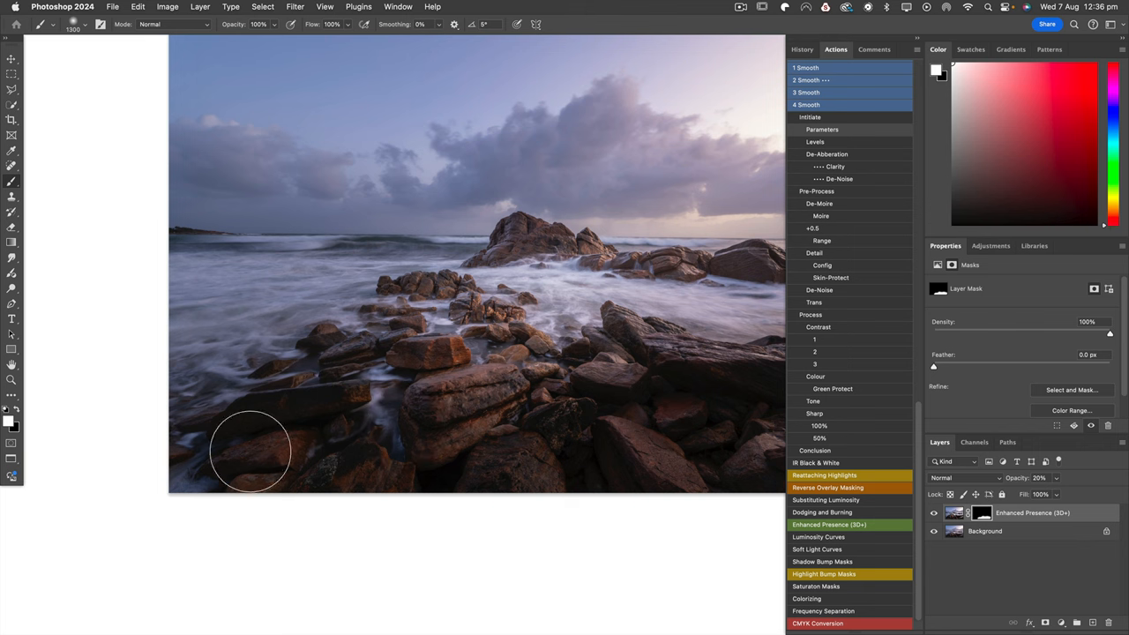
pyautogui.hscroll(3, 361, 421)
pyautogui.hscroll(3, 303, 402)
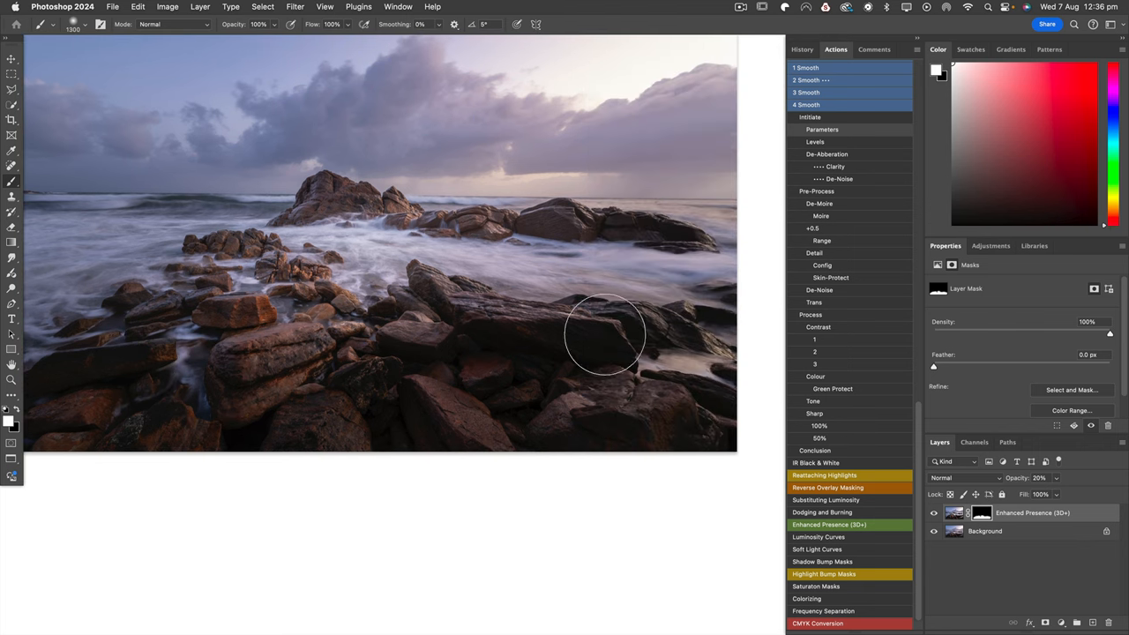
# - Toggle the Enhanced Presence layer's visibility to check the effect on the rocks
pyautogui.click(934, 513)
pyautogui.click(934, 515)
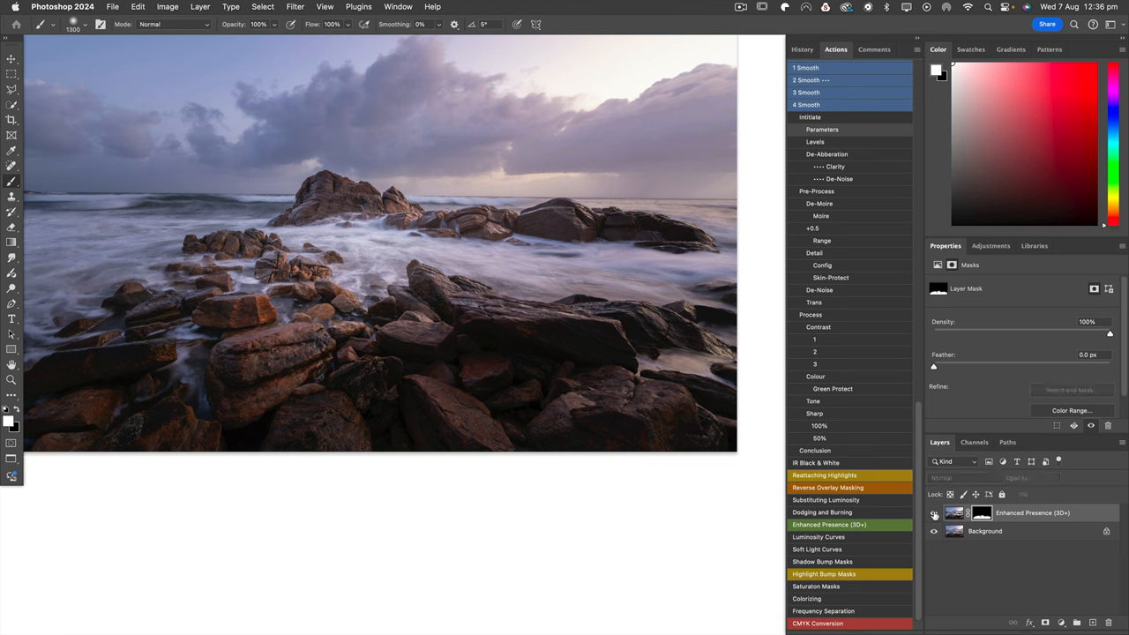
pyautogui.click(934, 515)
pyautogui.click(935, 515)
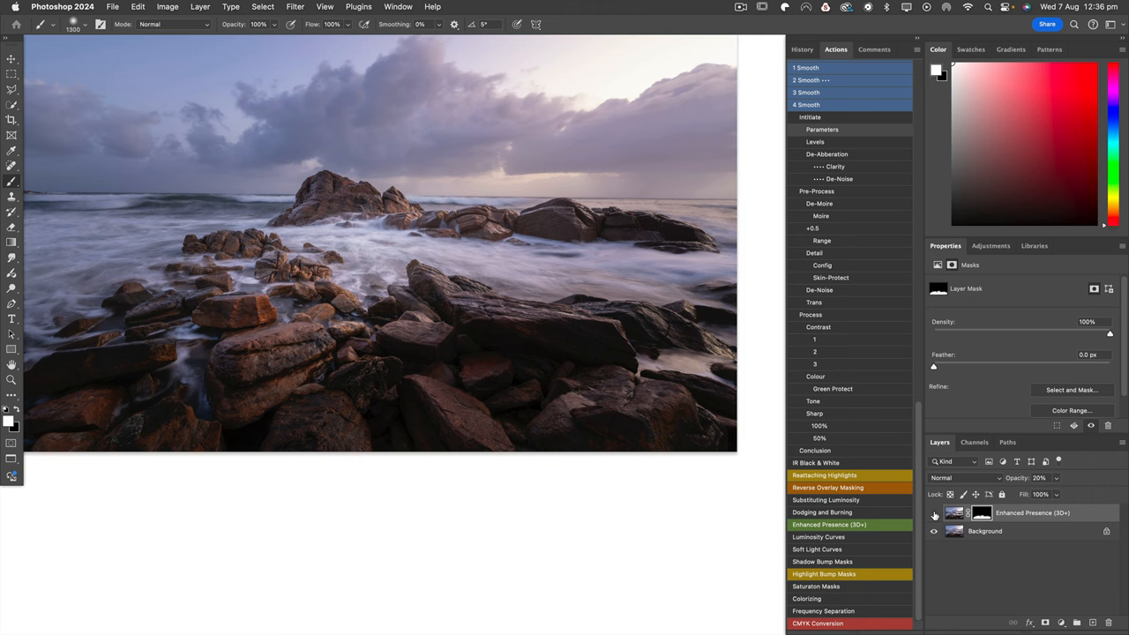
pyautogui.click(935, 515)
# - Add a Levels adjustment layer in Screen blending with its black input point raised to 33
pyautogui.press('super+minus')
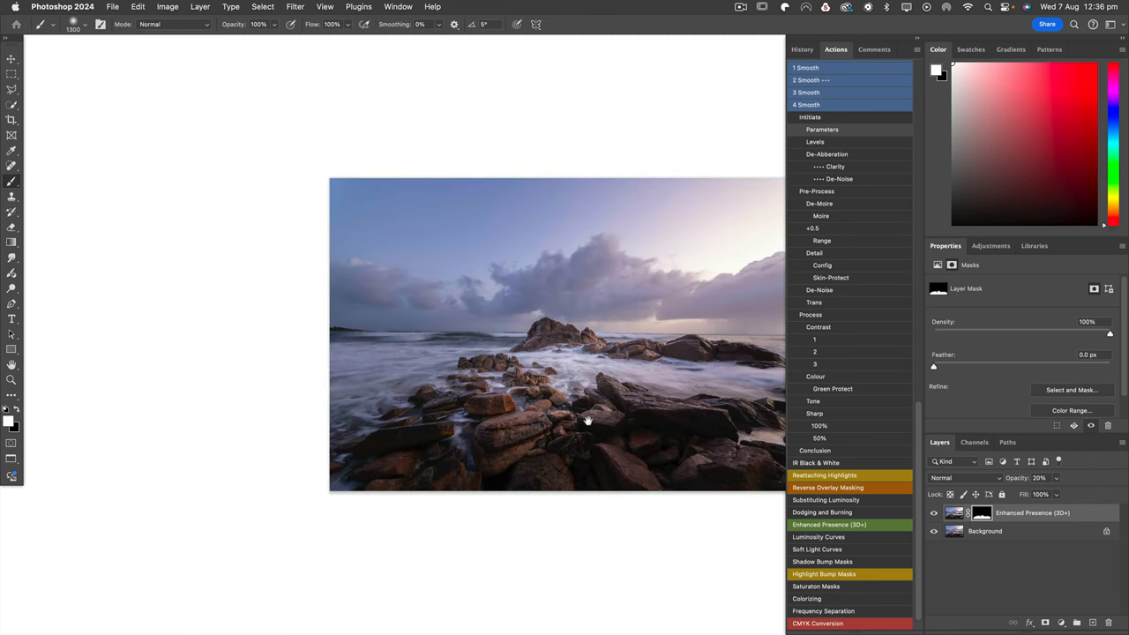
pyautogui.moveTo(604, 421); pyautogui.dragTo(468, 419)
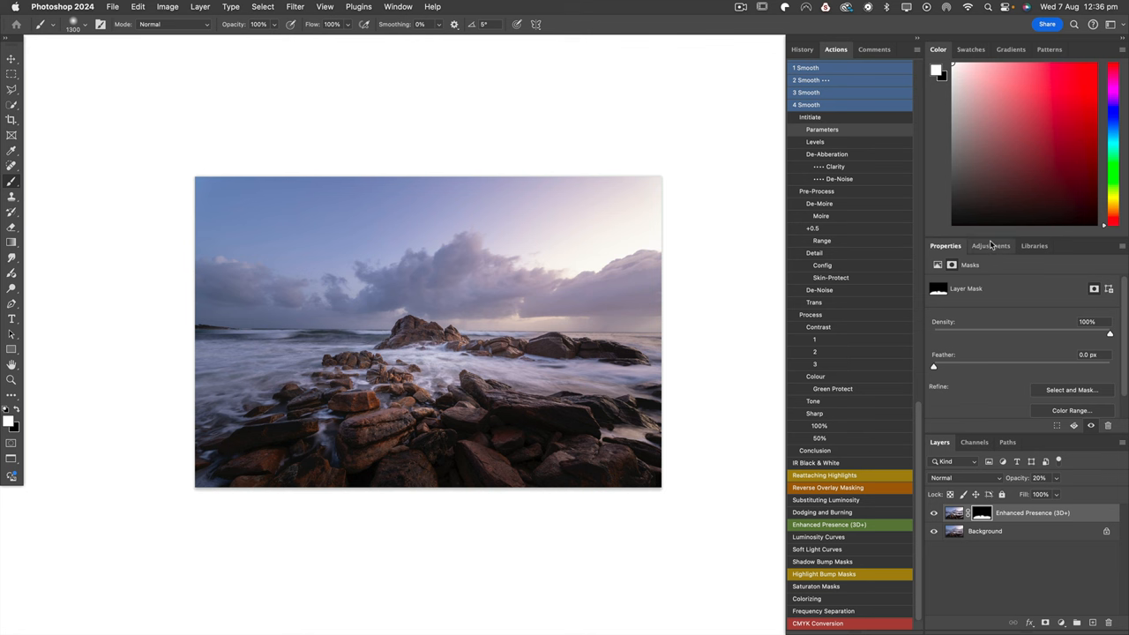
pyautogui.click(991, 245)
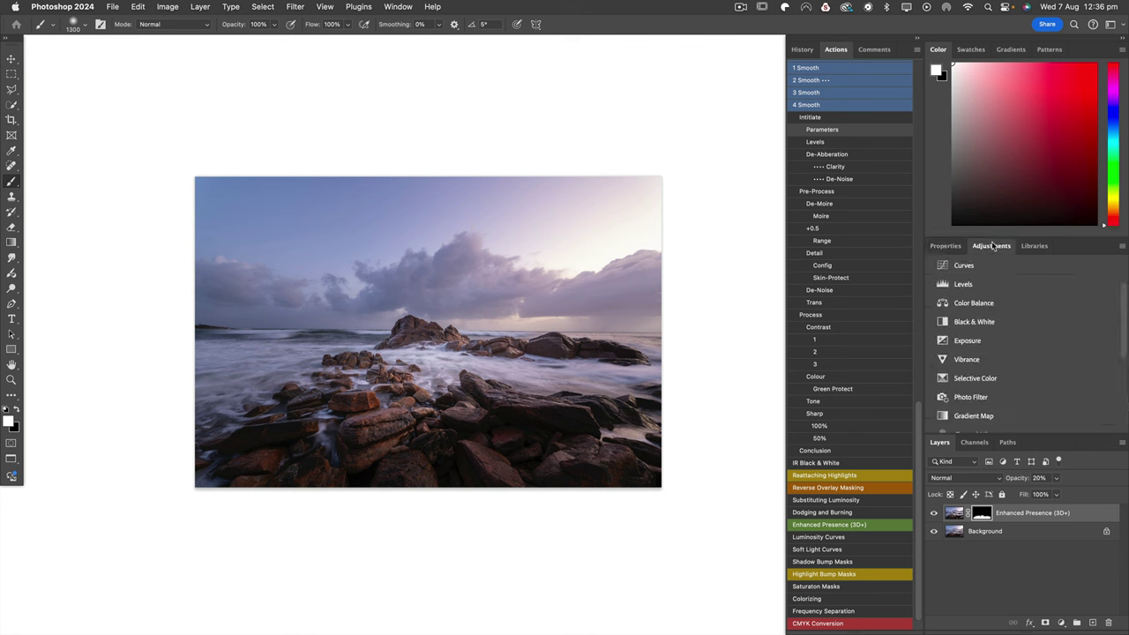
pyautogui.click(959, 288)
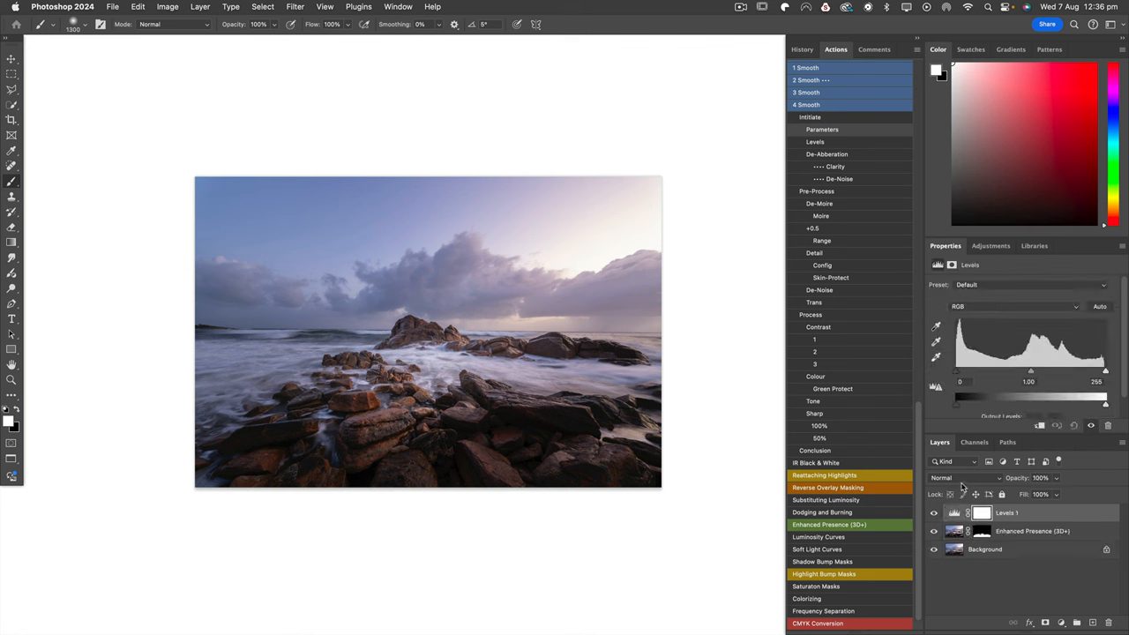
pyautogui.click(963, 479)
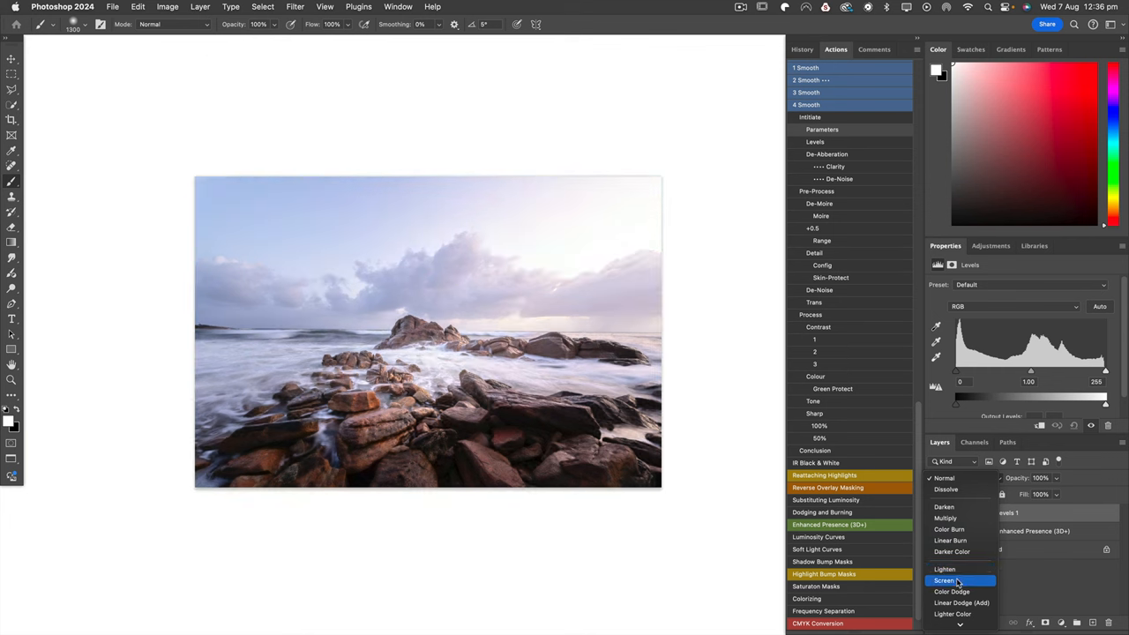
pyautogui.click(958, 582)
pyautogui.moveTo(956, 372); pyautogui.dragTo(972, 374)
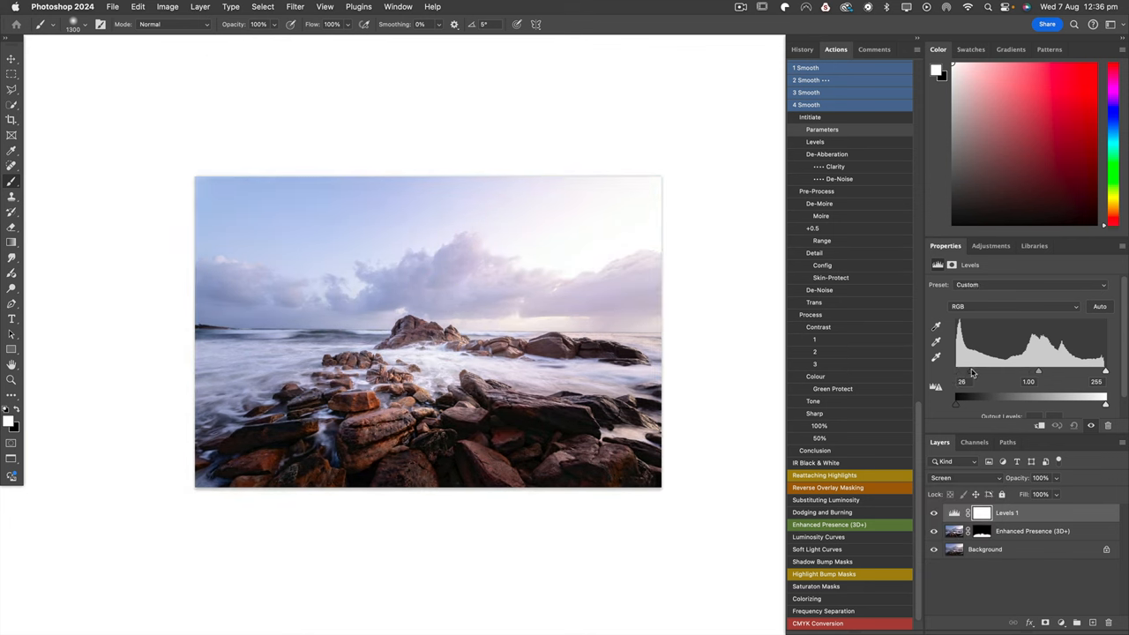
pyautogui.moveTo(972, 374); pyautogui.dragTo(976, 374)
# - Invert the Levels 1 mask to black, then paint the central rock highlights white at 30% opacity, brush 125
pyautogui.press('super+i')
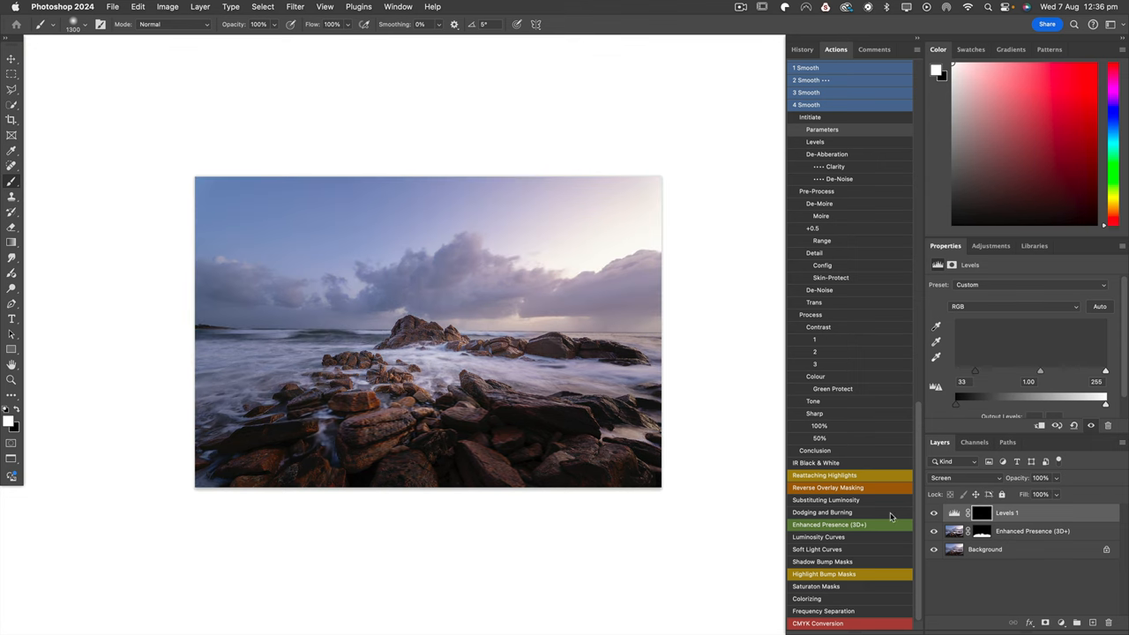
pyautogui.press('super+plus')
pyautogui.press('super+plus')
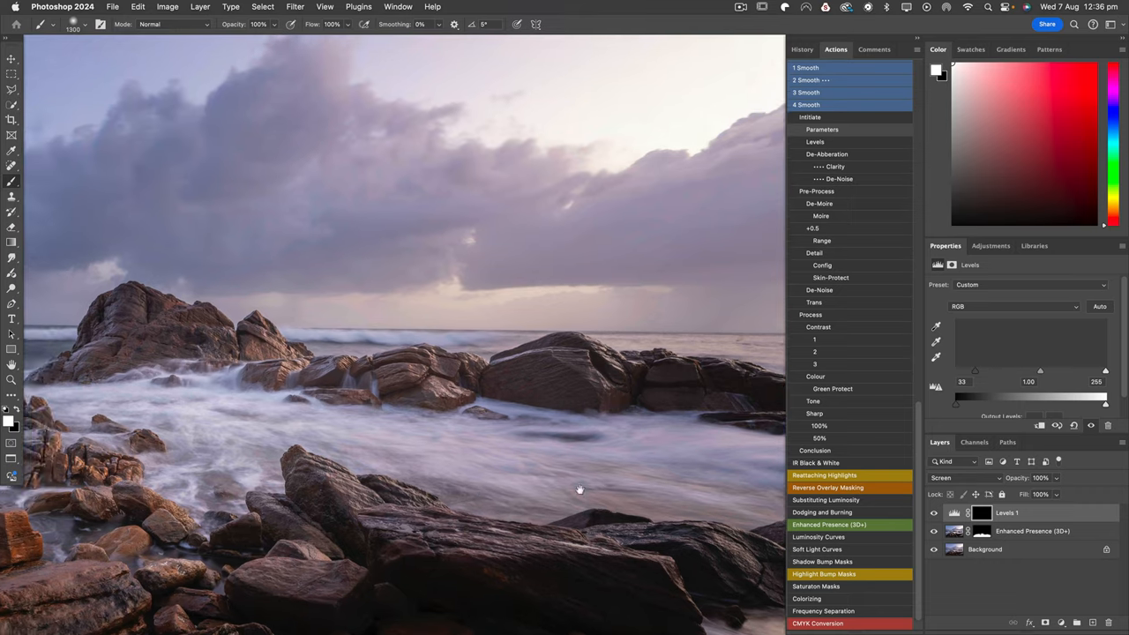
pyautogui.hscroll(-5, 534, 489)
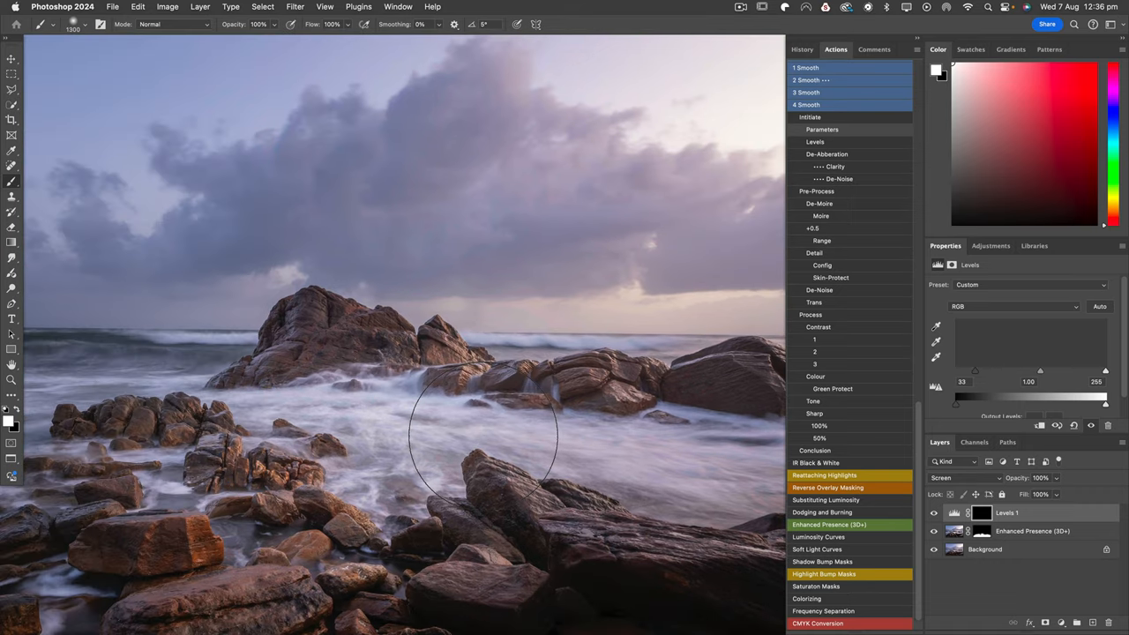
pyautogui.press('3')
pyautogui.press('[')
pyautogui.press('[')
pyautogui.press('[')
pyautogui.press('[')
pyautogui.press('[')
pyautogui.press('[')
pyautogui.press('[')
pyautogui.press('[')
pyautogui.press('[')
pyautogui.press('[')
pyautogui.press('[')
pyautogui.press('[')
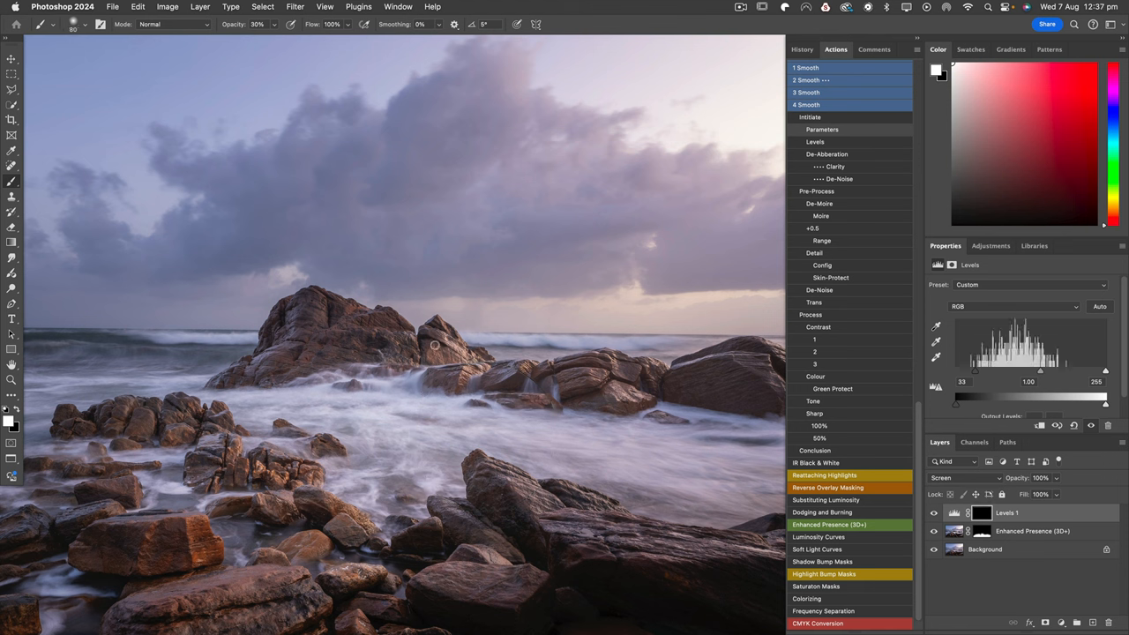
pyautogui.moveTo(466, 358)
pyautogui.mouseDown()
pyautogui.moveTo(438, 360)
pyautogui.moveTo(526, 367)
pyautogui.mouseUp()
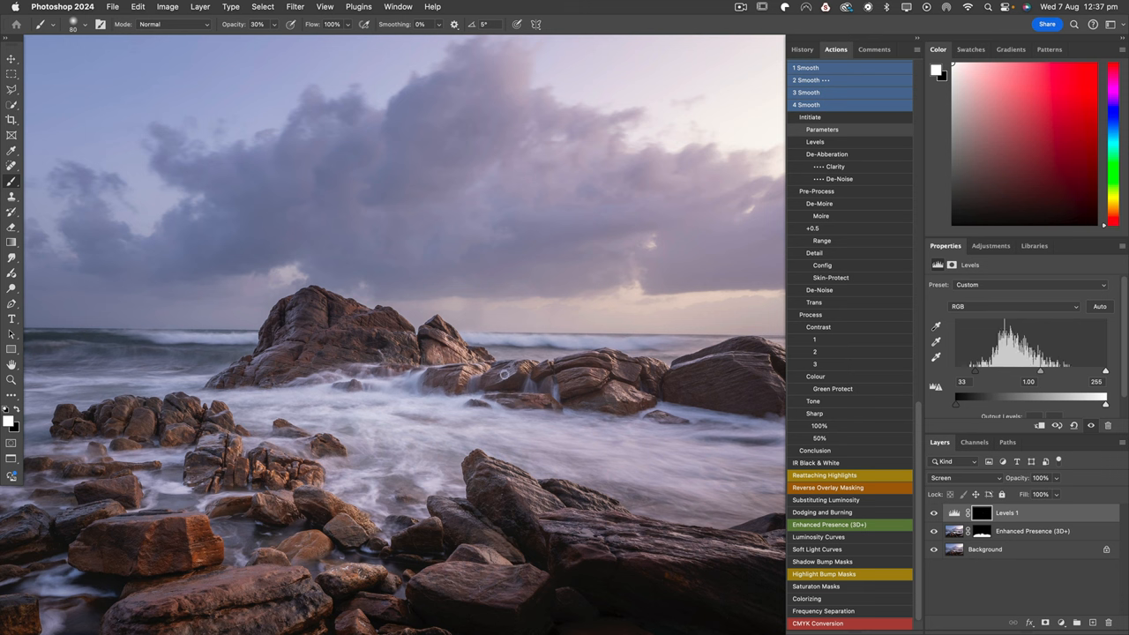
pyautogui.moveTo(528, 366); pyautogui.dragTo(444, 335)
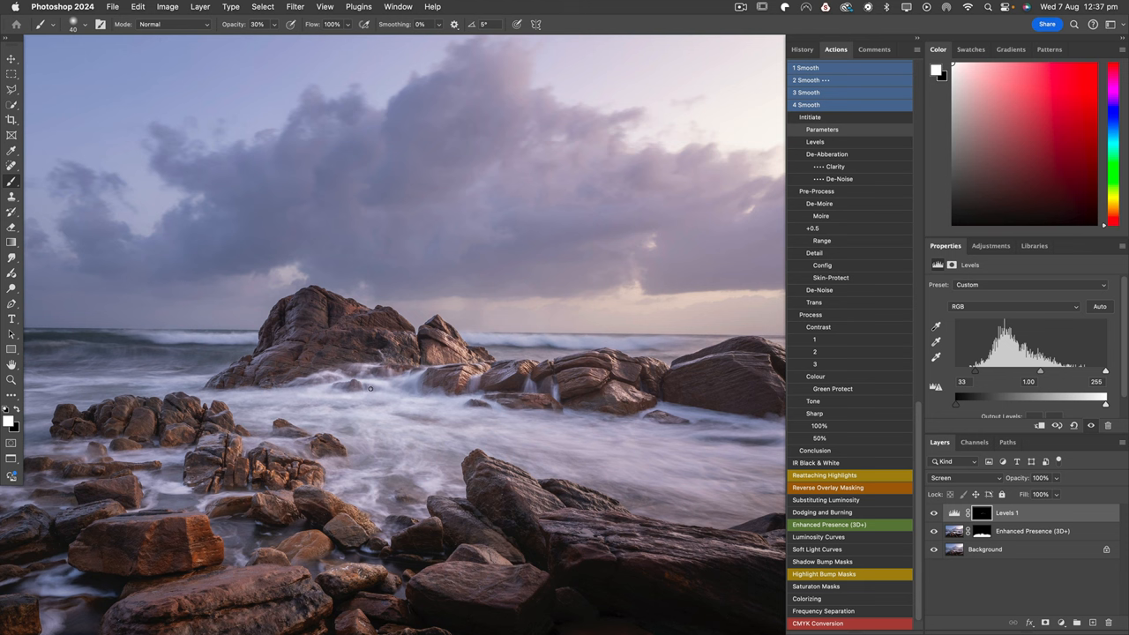
pyautogui.click(934, 513)
pyautogui.click(934, 513)
pyautogui.click(934, 513)
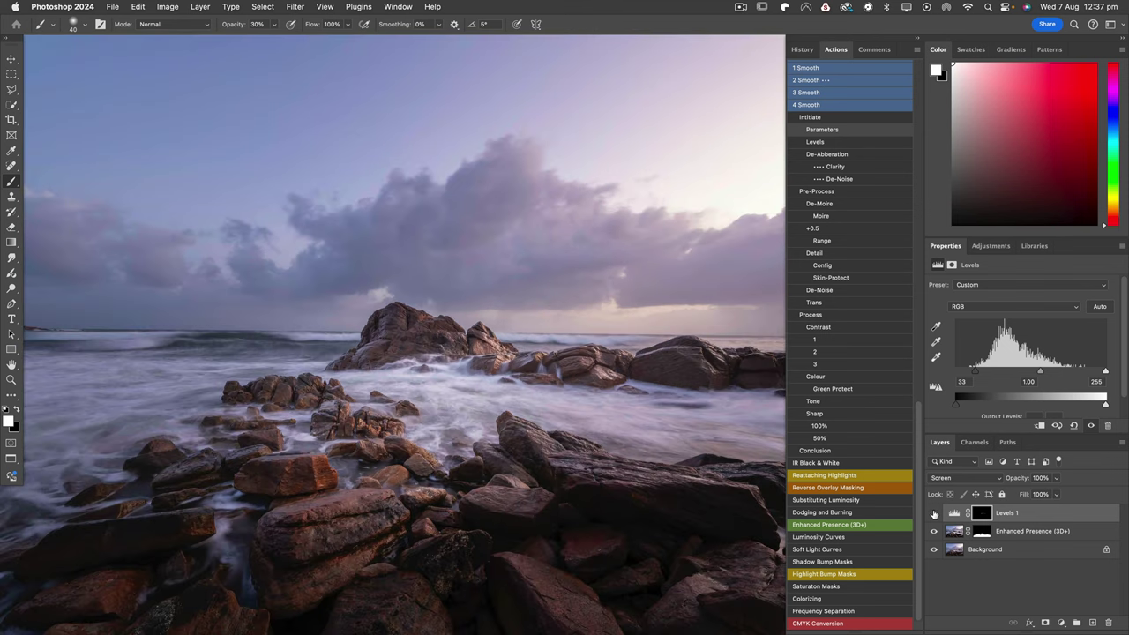
pyautogui.click(934, 513)
pyautogui.click(935, 513)
pyautogui.moveTo(385, 347); pyautogui.dragTo(424, 324)
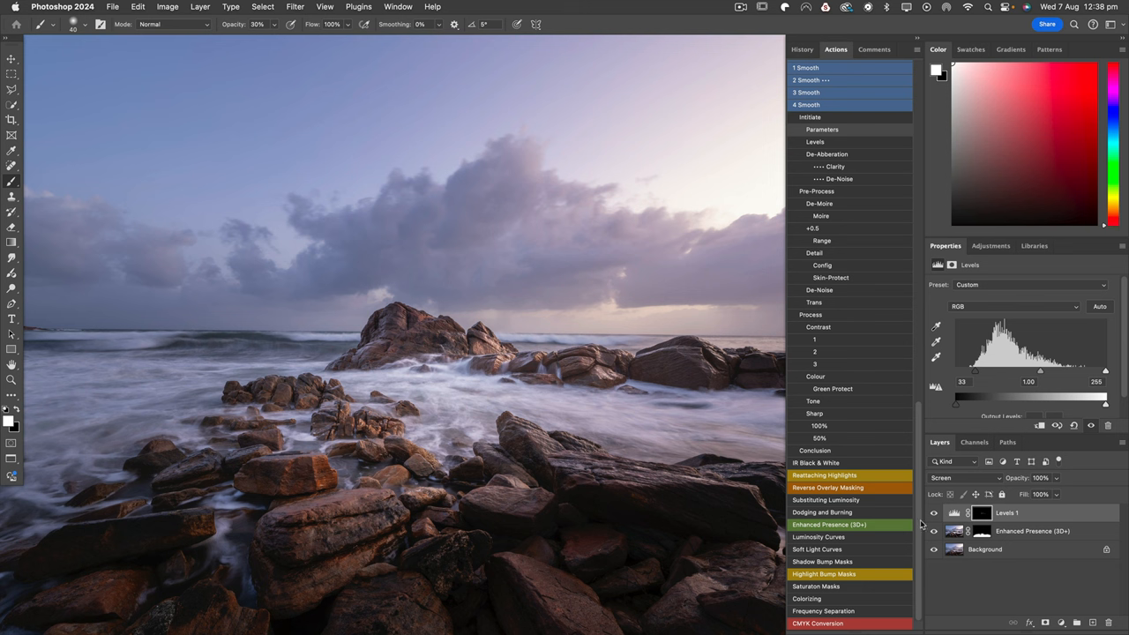
pyautogui.click(934, 512)
pyautogui.click(933, 514)
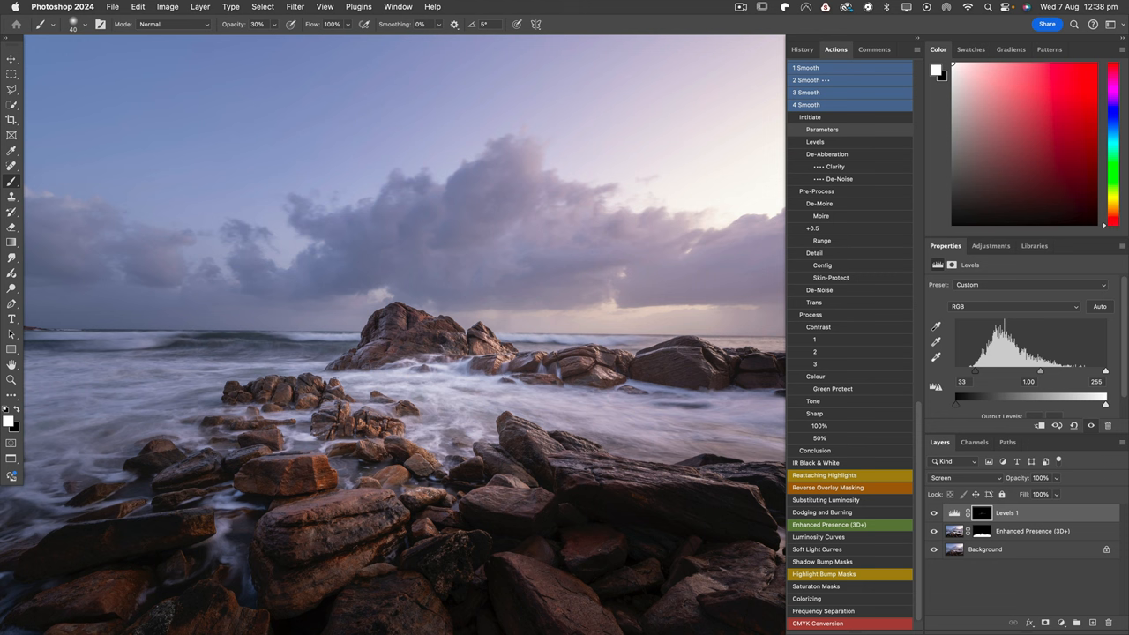
pyautogui.press('1')
pyautogui.click(934, 512)
pyautogui.click(934, 512)
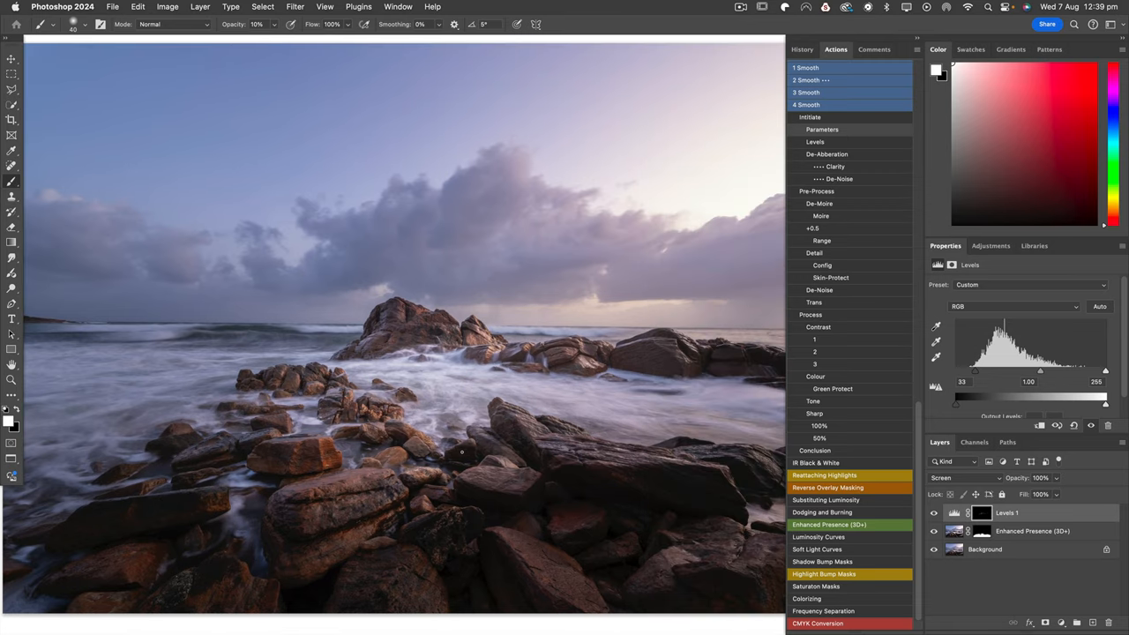
# - Toggle Levels 1 and solo the Background layer to compare the edited seascape with the original
pyautogui.click(935, 513)
pyautogui.press('super+minus')
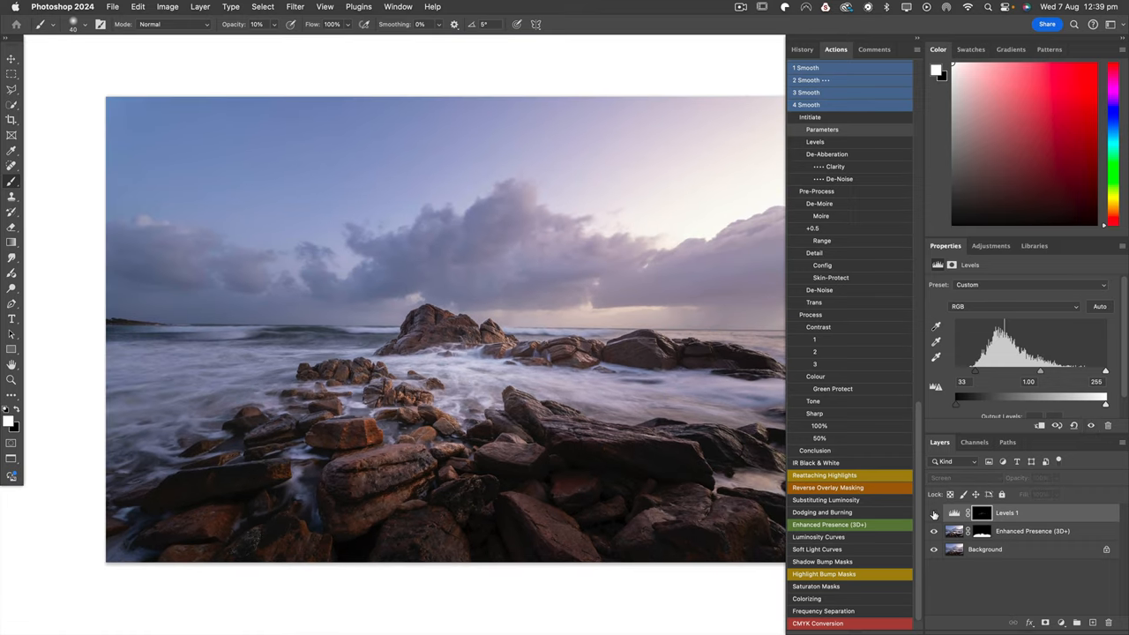
pyautogui.click(934, 513)
pyautogui.click(934, 514)
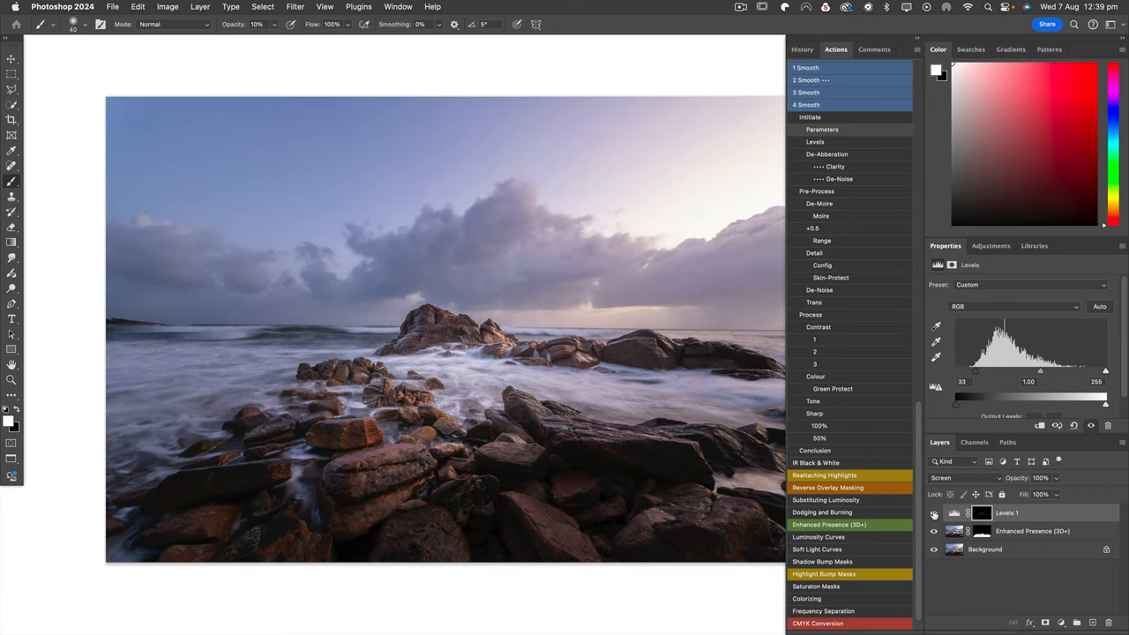
pyautogui.press('super+minus')
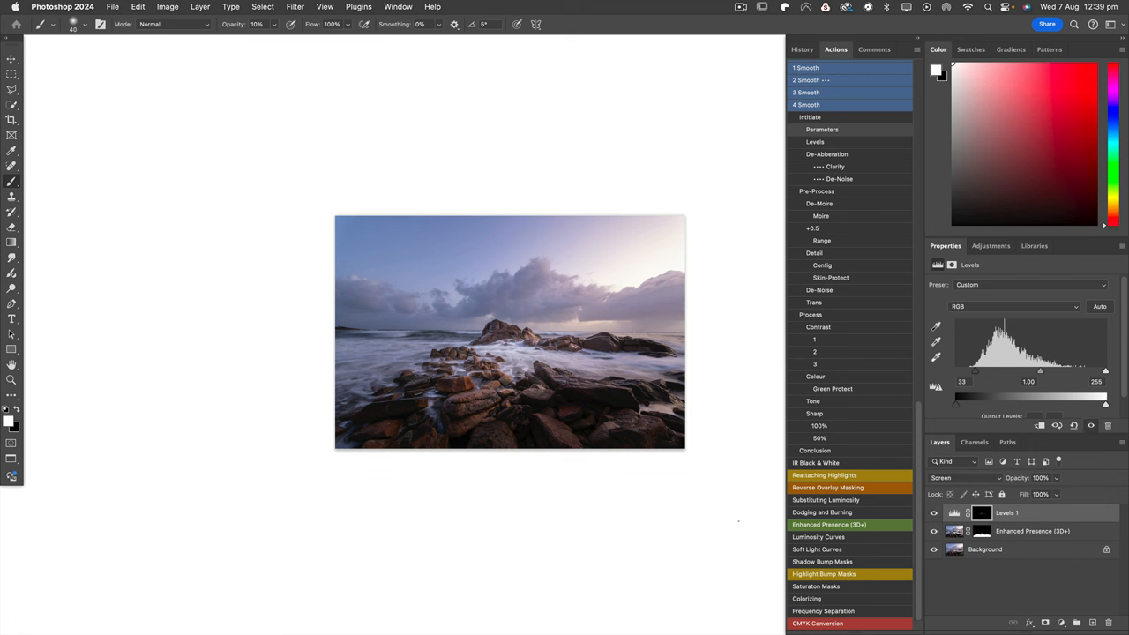
pyautogui.moveTo(511, 321); pyautogui.dragTo(424, 326)
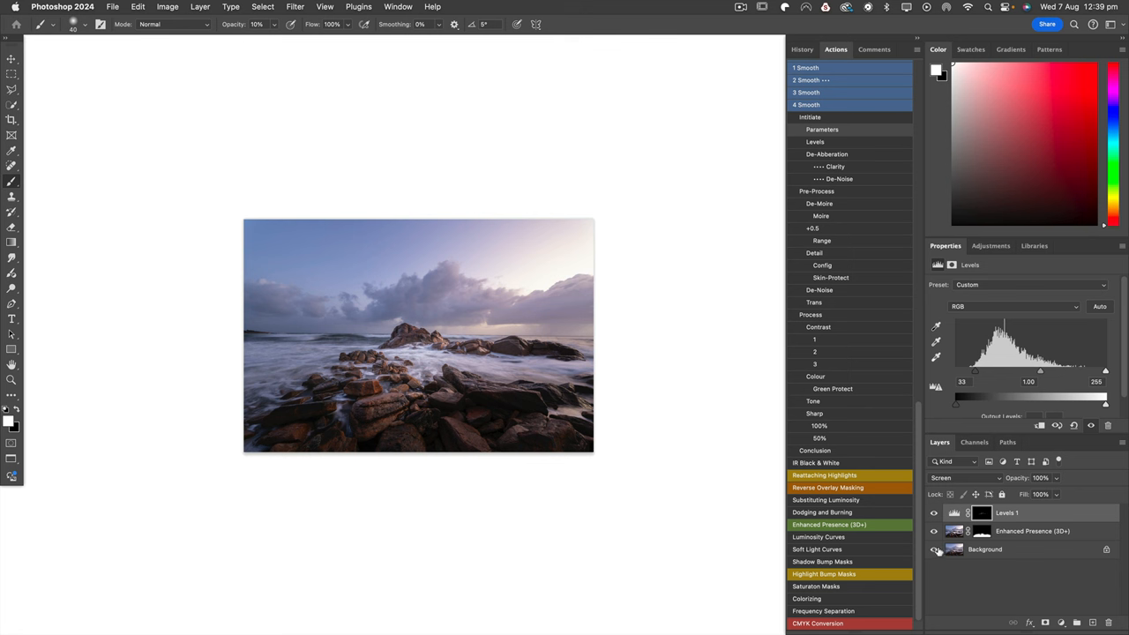
pyautogui.keyDown('alt'); pyautogui.click(935, 549); pyautogui.keyUp('alt')
pyautogui.keyDown('alt'); pyautogui.click(936, 549); pyautogui.keyUp('alt')
pyautogui.scroll(1, 529, 336)
pyautogui.scroll(1, 530, 335)
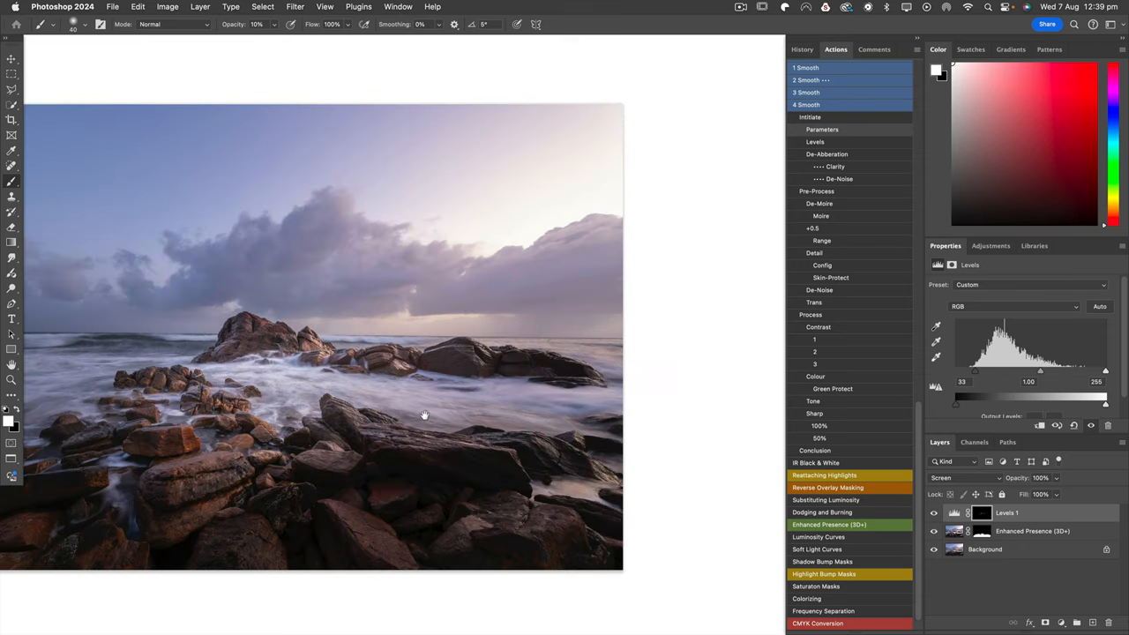
pyautogui.moveTo(440, 409); pyautogui.dragTo(522, 404)
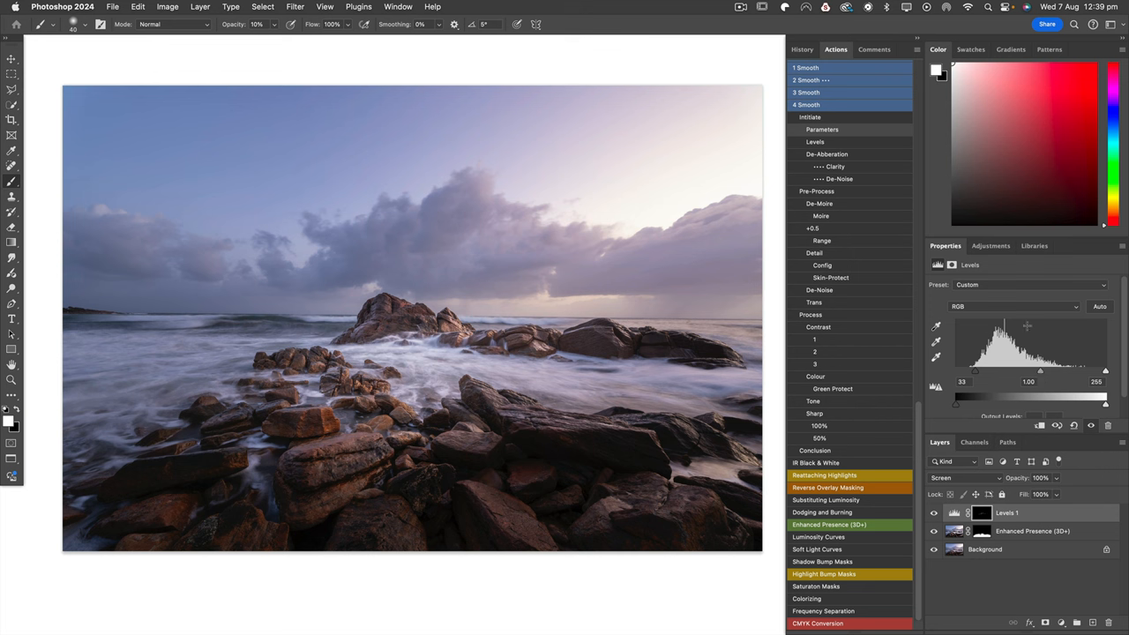
pyautogui.click(995, 252)
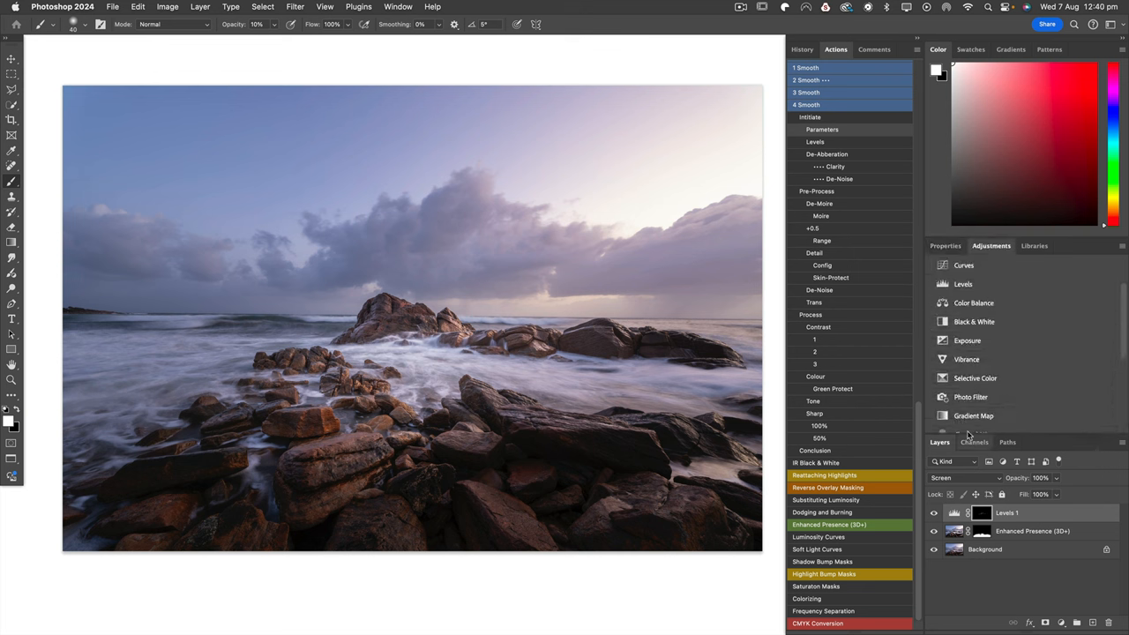
pyautogui.scroll(-5, 974, 401)
# - Add a Color Lookup layer, trying Teal & Orange and browntown before choosing Channels - Colds to cyan.3dl
pyautogui.click(955, 356)
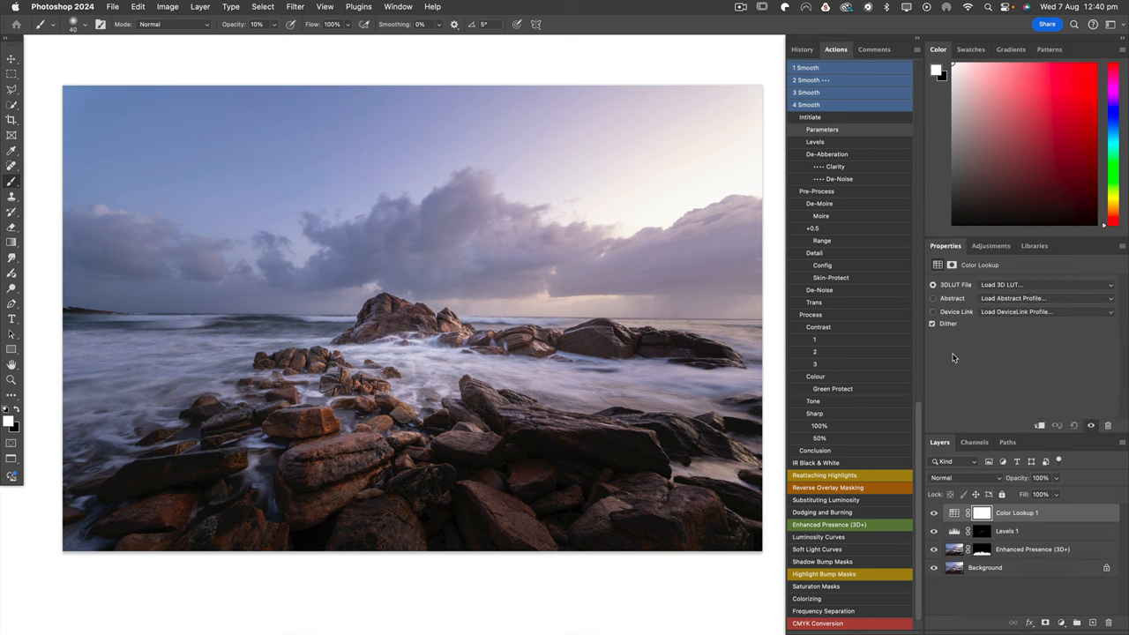
pyautogui.click(1025, 286)
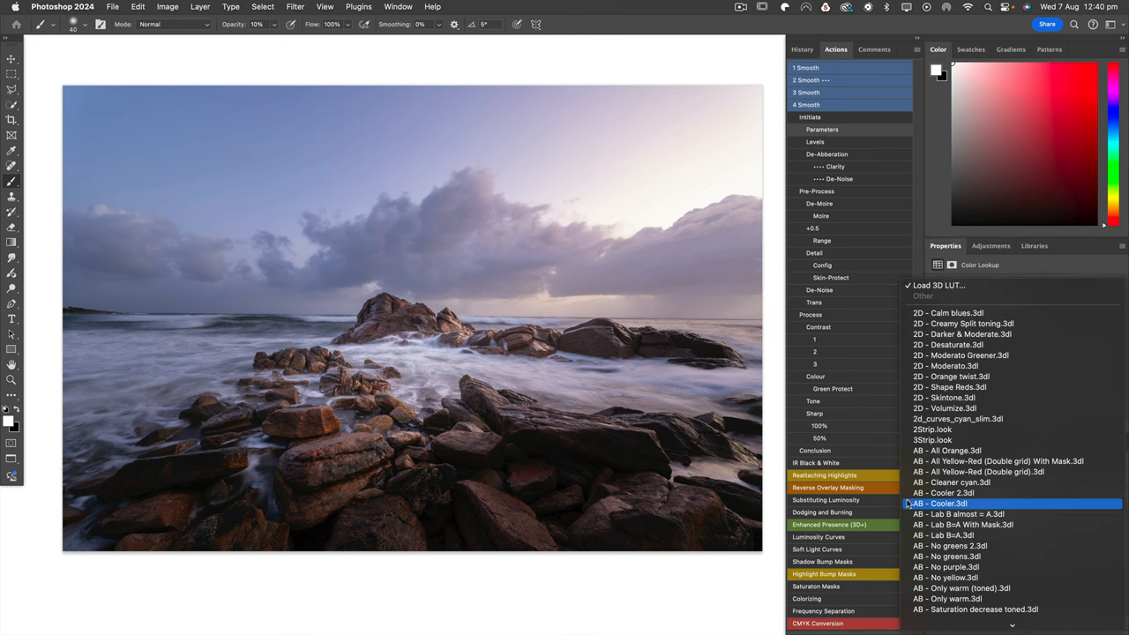
pyautogui.scroll(-3, 946, 533)
pyautogui.scroll(-4, 946, 529)
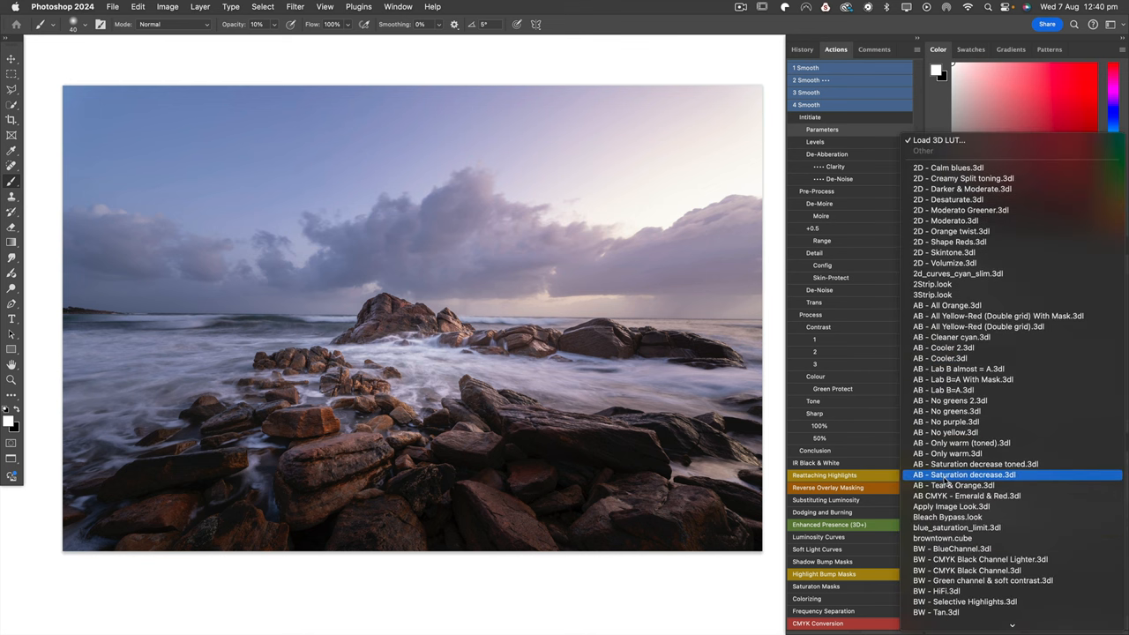
pyautogui.click(948, 487)
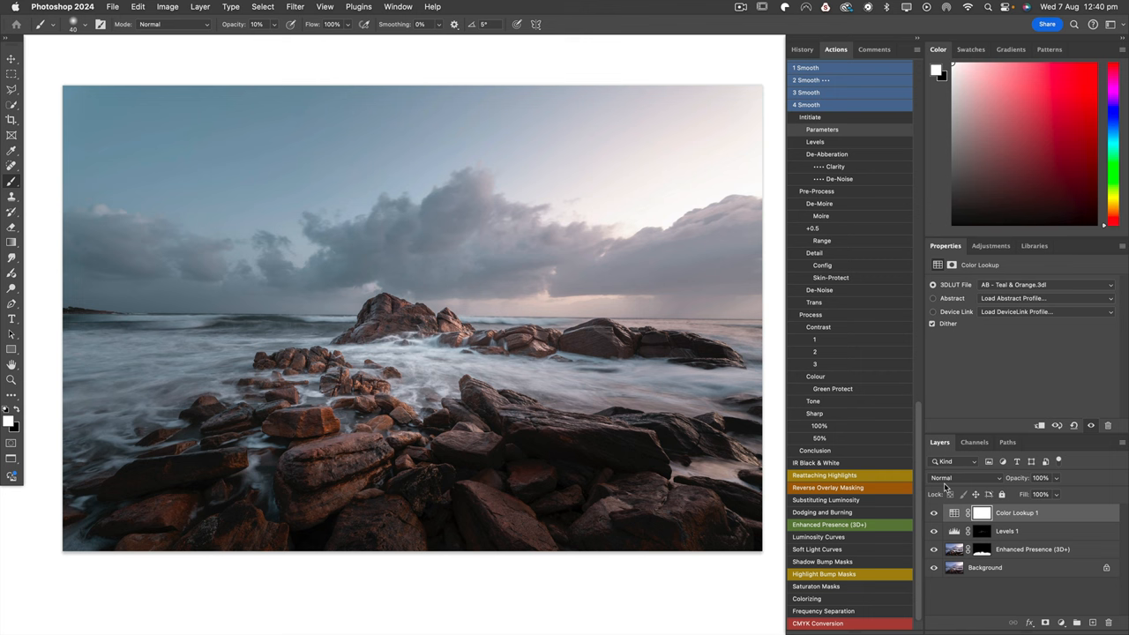
pyautogui.click(1004, 288)
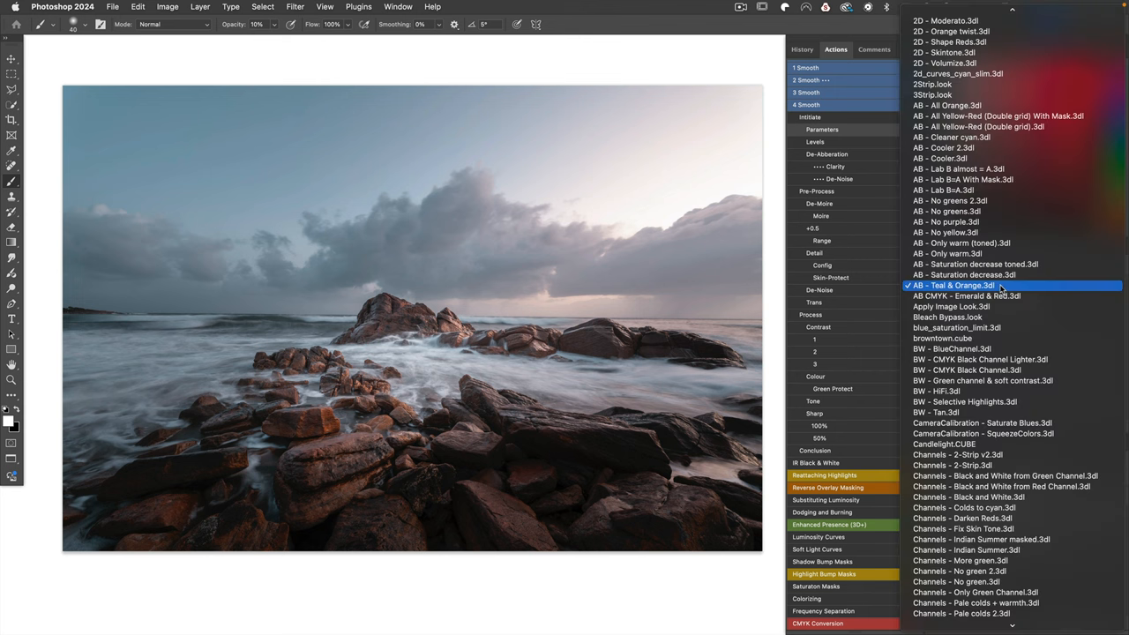
pyautogui.click(960, 339)
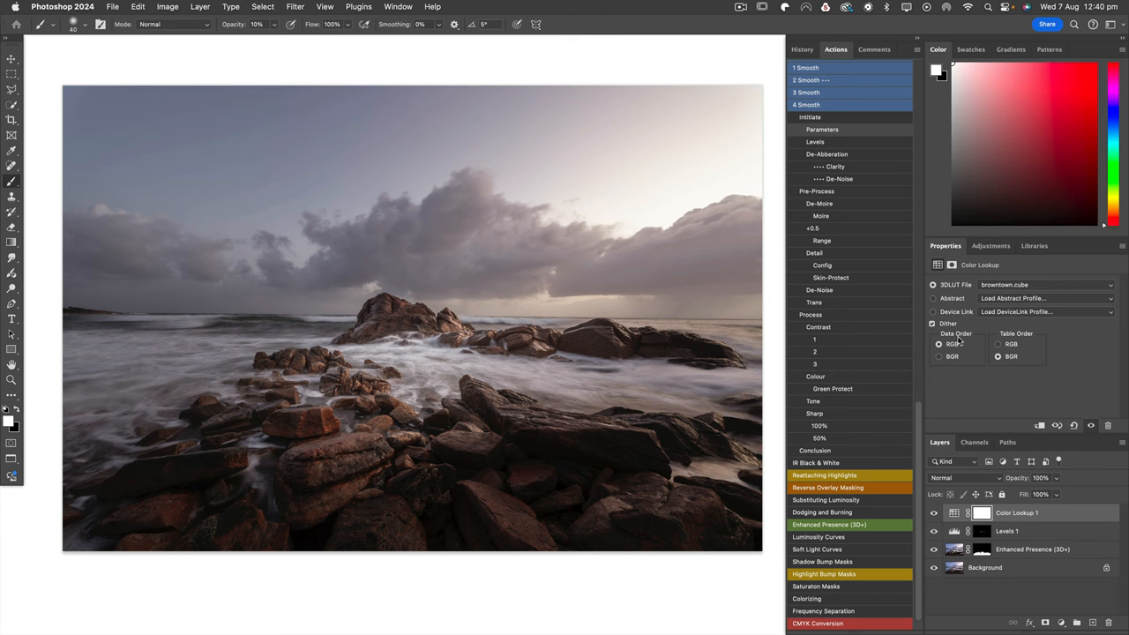
pyautogui.click(1042, 287)
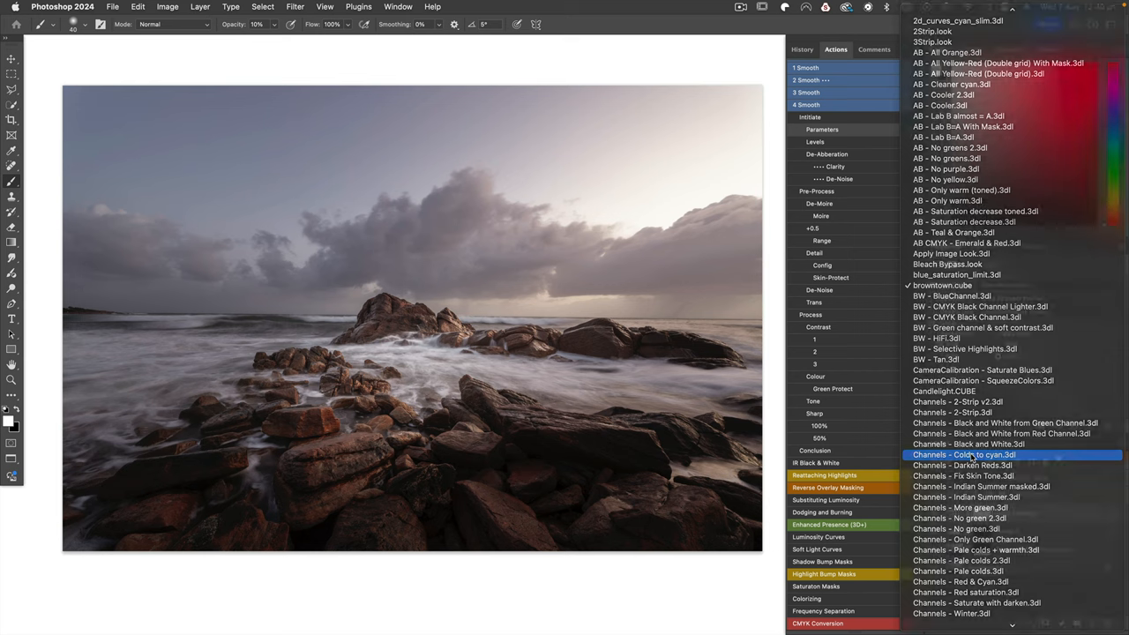
pyautogui.click(973, 455)
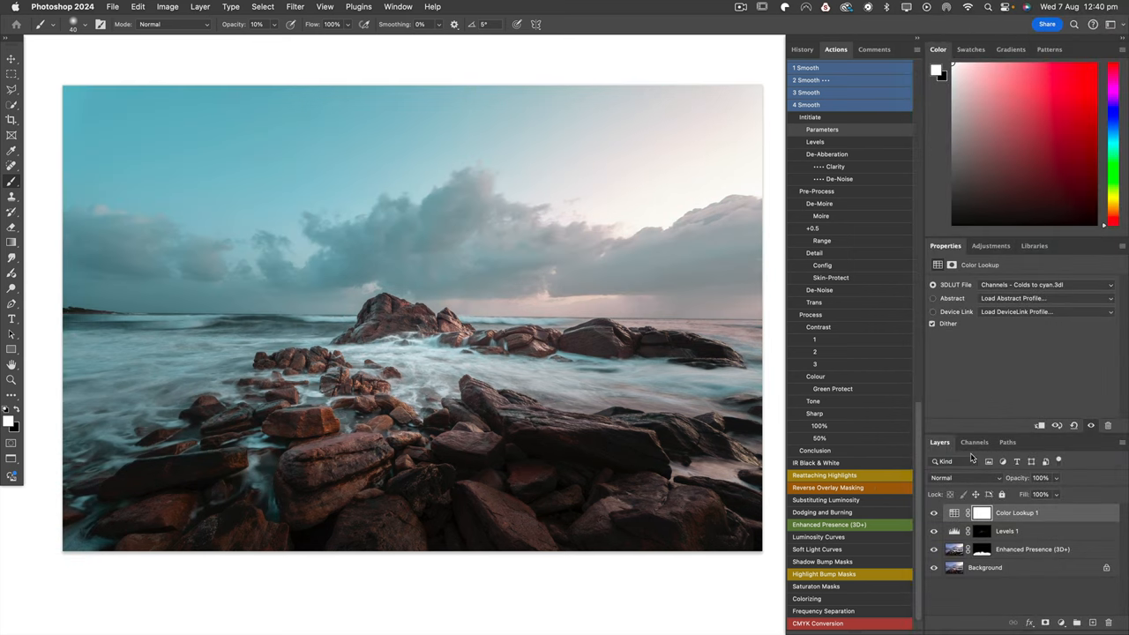
# - Toggle the cyan lookup's visibility to compare, then target the Color Lookup 1 layer itself
pyautogui.click(935, 513)
pyautogui.click(935, 513)
pyautogui.click(935, 514)
pyautogui.click(1012, 514)
# - Step Color Lookup 1's opacity through 50, 10, 100, 20 and 30% to soften the cyan tint
pyautogui.press('v')
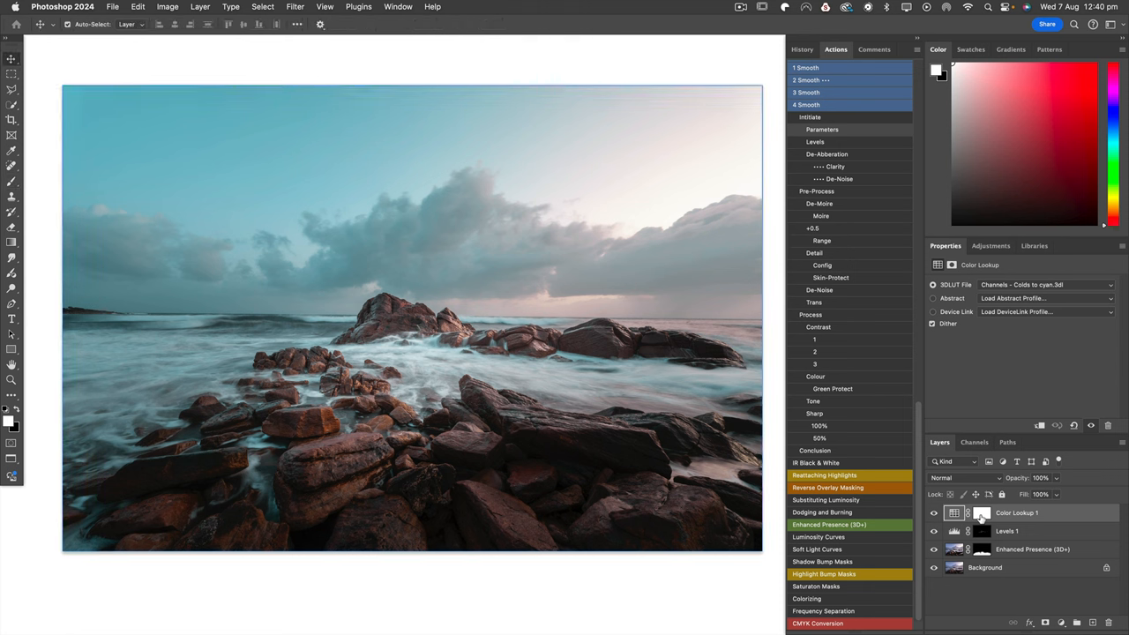
pyautogui.press('5')
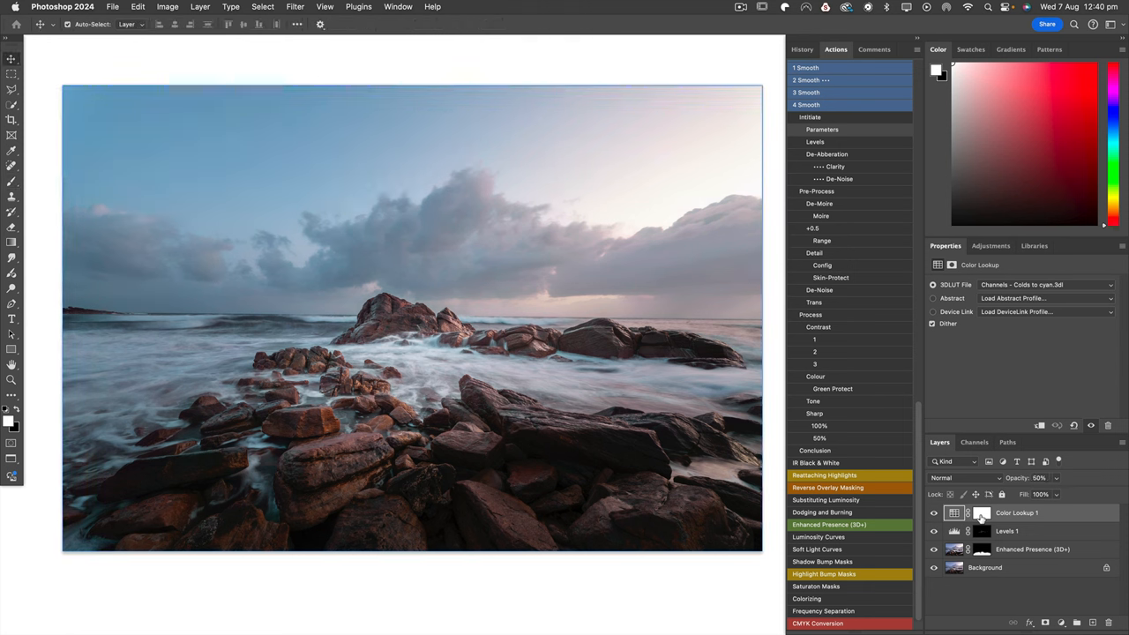
pyautogui.press('1')
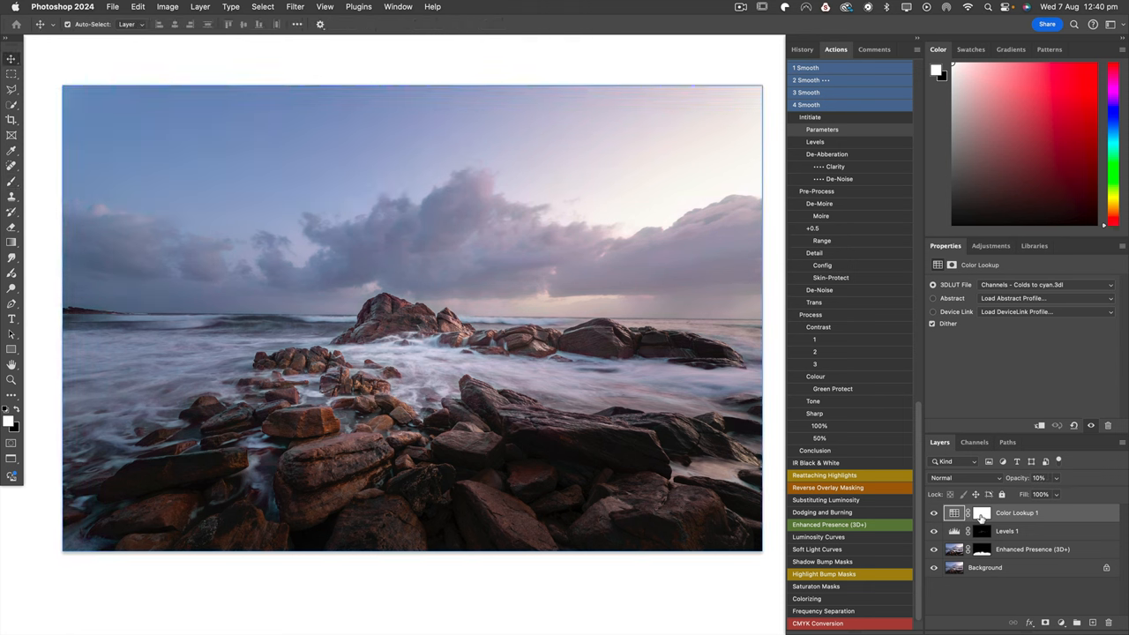
pyautogui.press('0')
pyautogui.press('1')
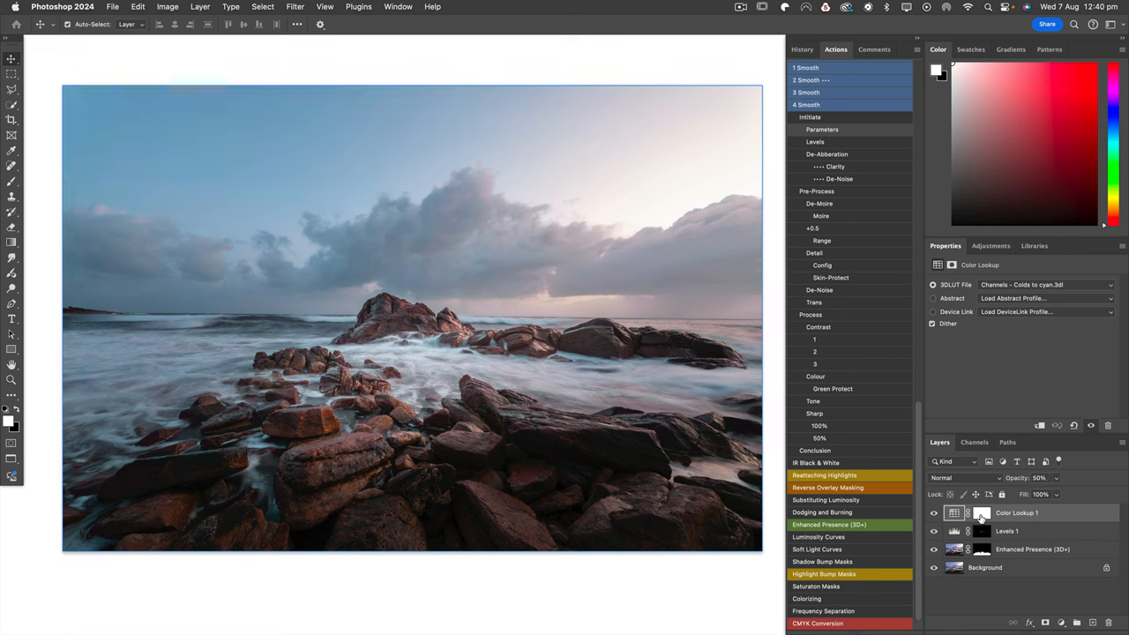
pyautogui.press('2')
pyautogui.press('3')
# - Toggle Color Lookup 1's visibility repeatedly to judge the reduced cool tint
pyautogui.click(933, 513)
pyautogui.click(934, 514)
pyautogui.click(933, 514)
pyautogui.click(933, 514)
pyautogui.click(933, 513)
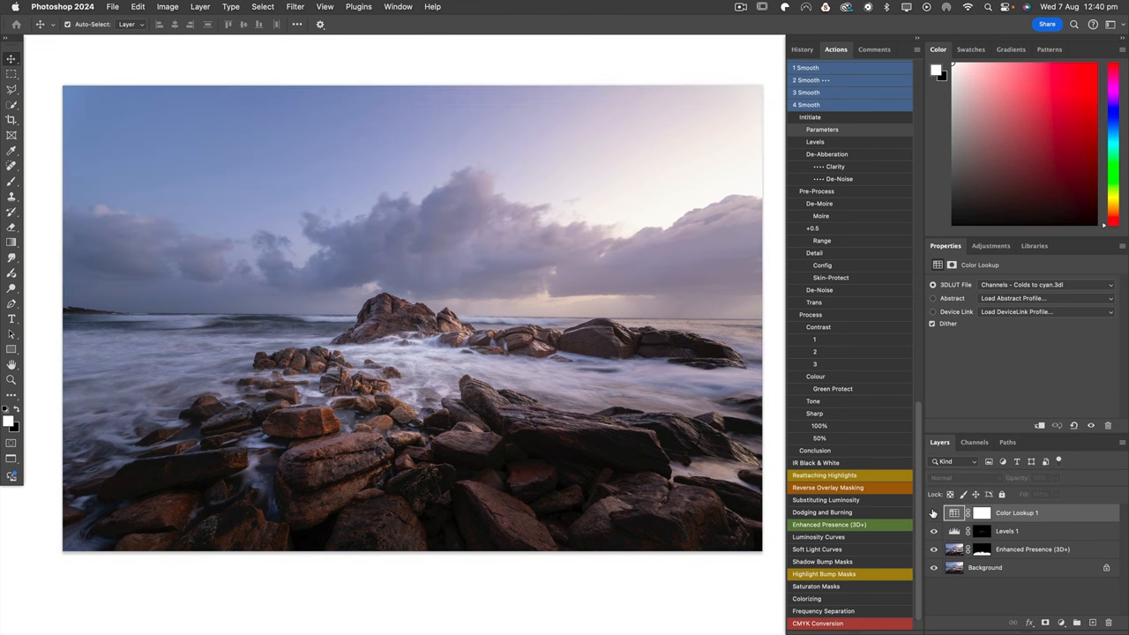
pyautogui.click(933, 513)
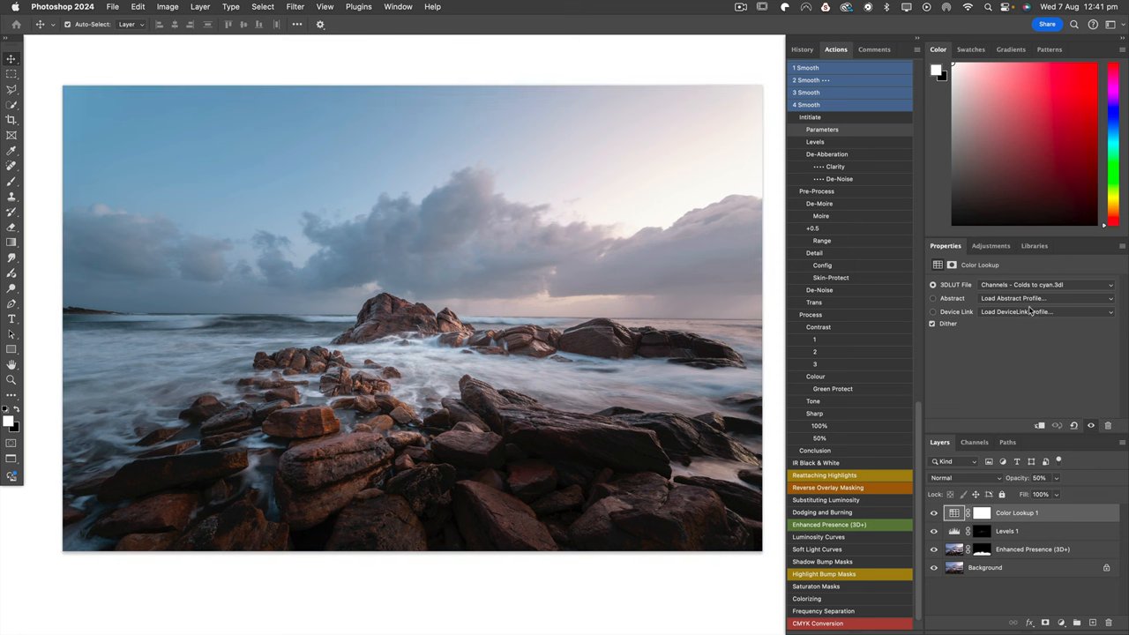
# - Add a second Color Lookup layer using CMYK - Cleaner neutrals and more colors.3dl
pyautogui.click(990, 246)
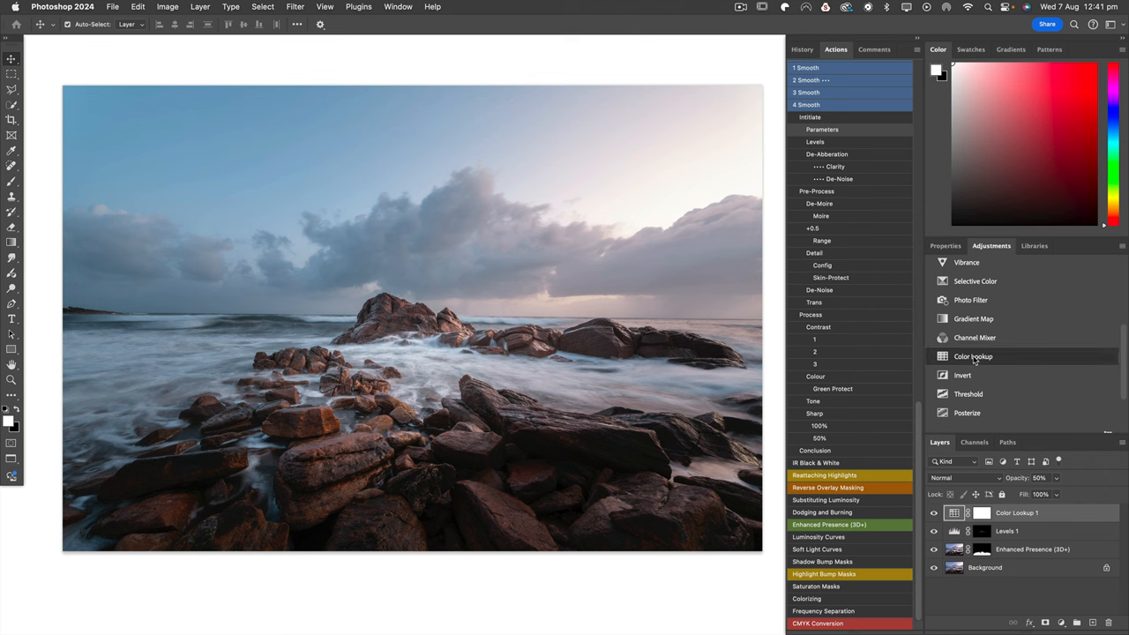
pyautogui.click(974, 356)
pyautogui.click(1029, 293)
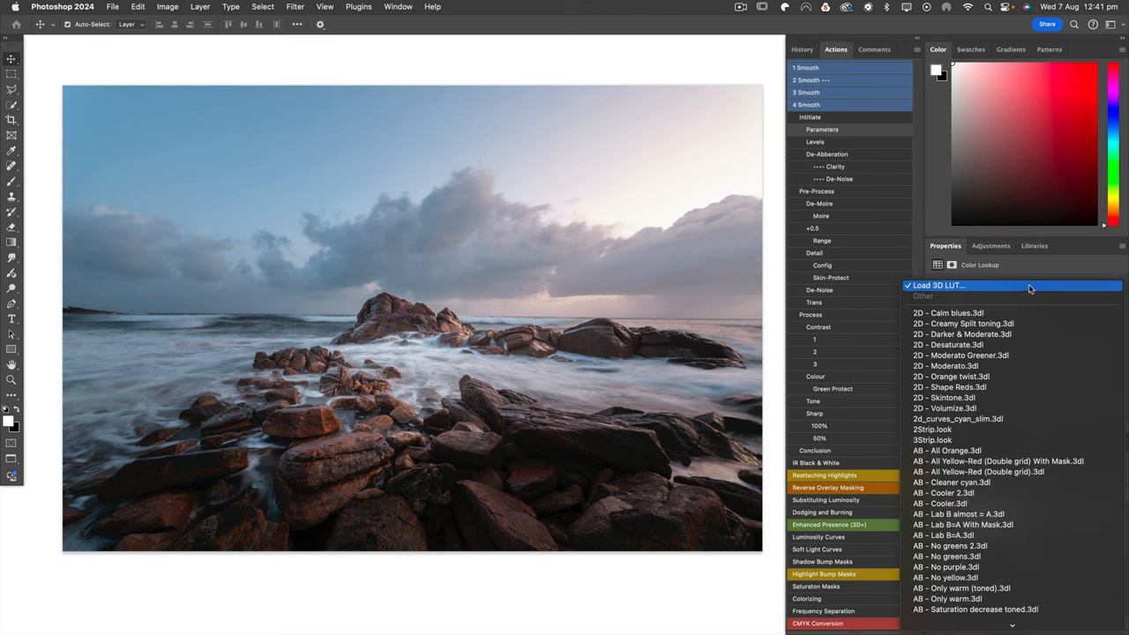
pyautogui.scroll(-10, 979, 448)
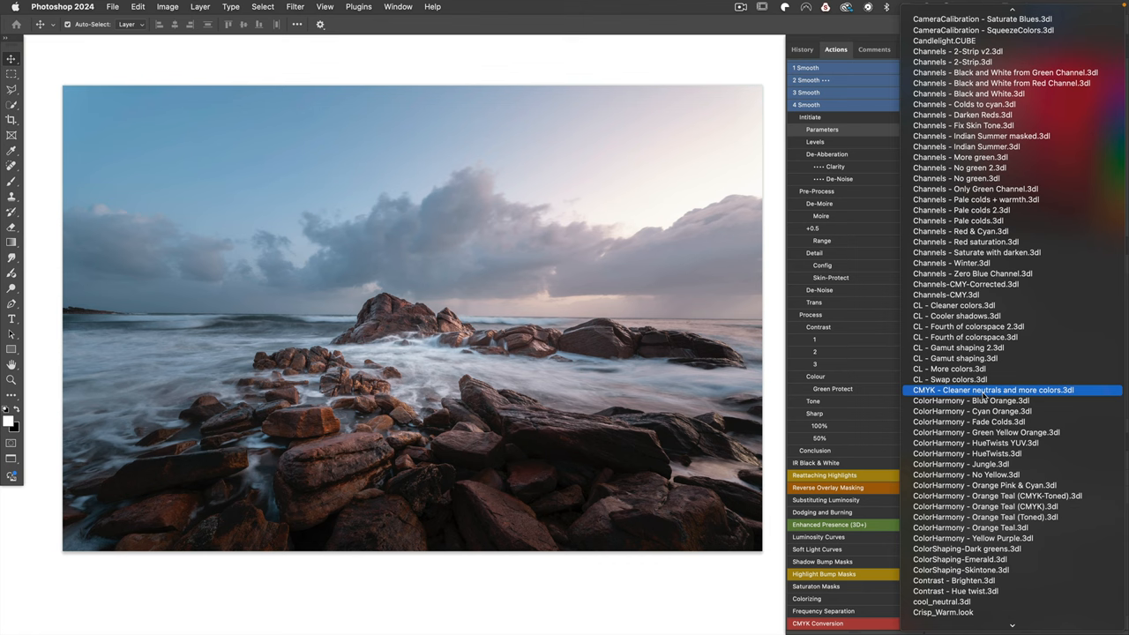
pyautogui.click(984, 392)
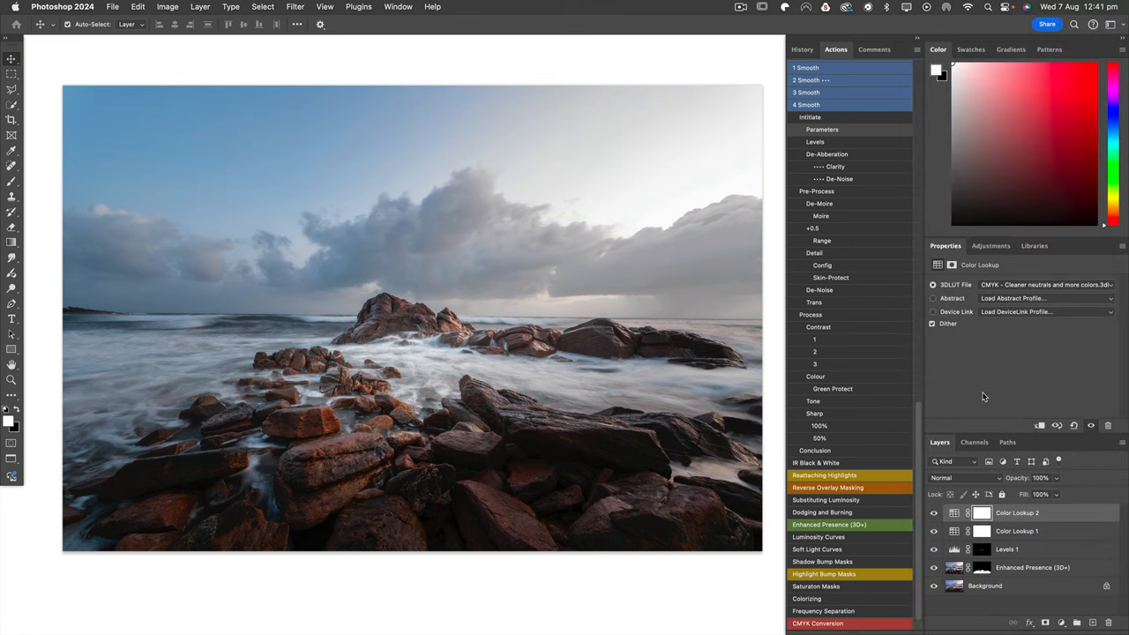
# - Toggle Color Lookup 2's visibility many times to compare the seascape with and without it
pyautogui.click(935, 514)
pyautogui.click(933, 515)
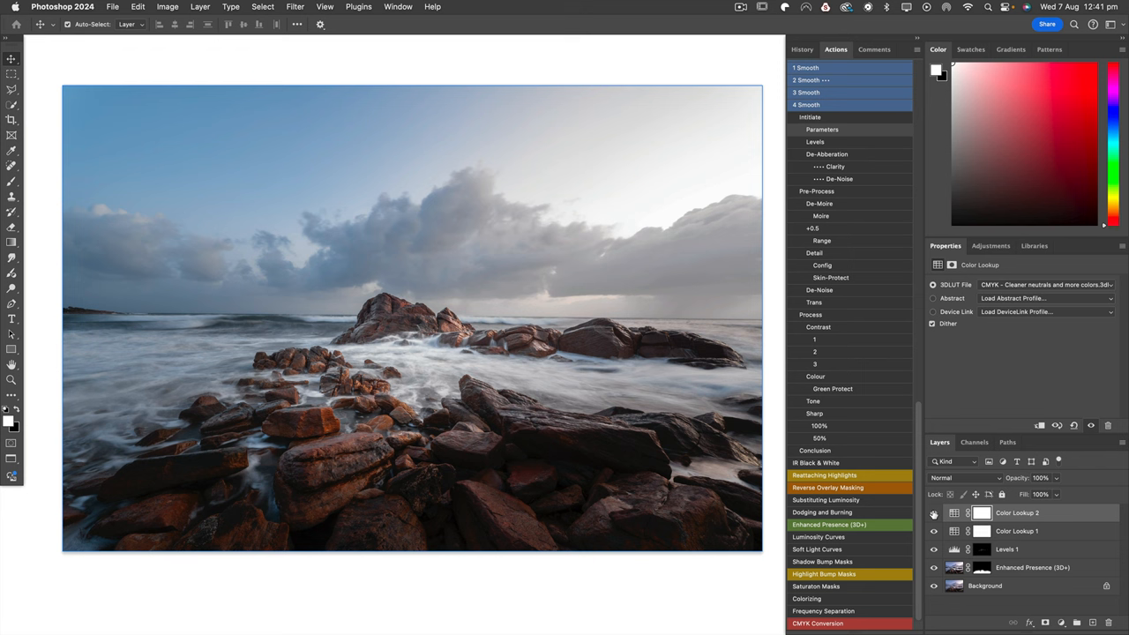
pyautogui.click(934, 514)
pyautogui.click(933, 514)
pyautogui.click(933, 515)
pyautogui.click(934, 515)
pyautogui.click(934, 514)
pyautogui.click(933, 514)
pyautogui.click(934, 515)
pyautogui.click(933, 515)
pyautogui.click(933, 515)
pyautogui.click(933, 514)
pyautogui.click(934, 514)
pyautogui.click(933, 514)
pyautogui.click(934, 514)
pyautogui.click(933, 514)
pyautogui.click(934, 515)
# - Draw a gradient on the Color Lookup 2 mask fading it out above the horizon, then toggle to compare
pyautogui.press('g')
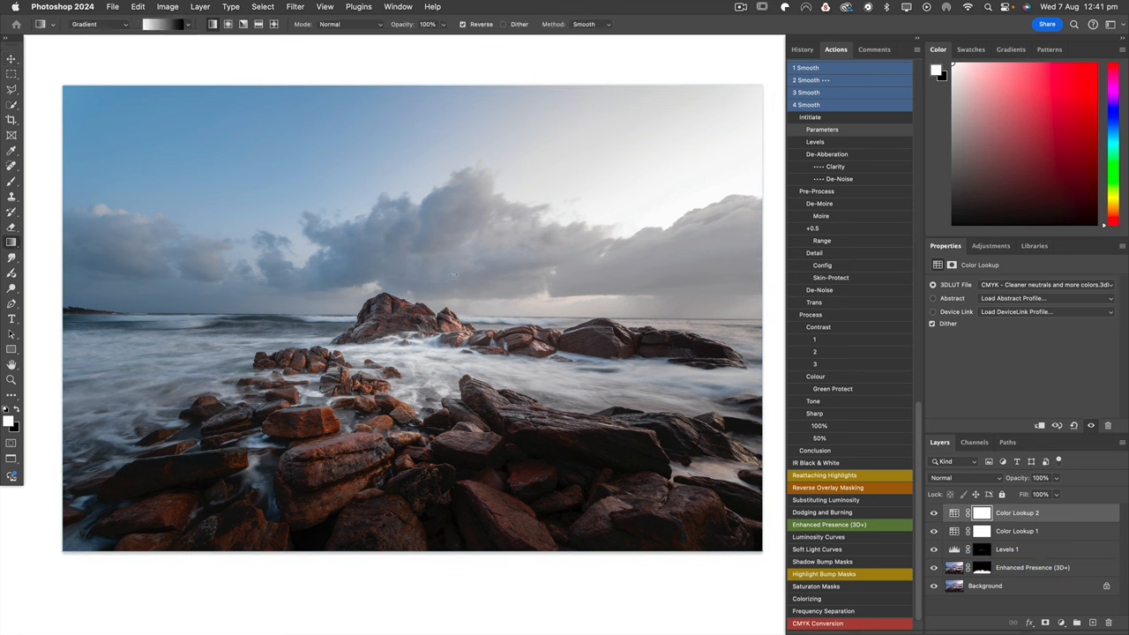
pyautogui.moveTo(450, 298)
pyautogui.mouseDown()
pyautogui.moveTo(454, 252)
pyautogui.moveTo(452, 320)
pyautogui.mouseUp()
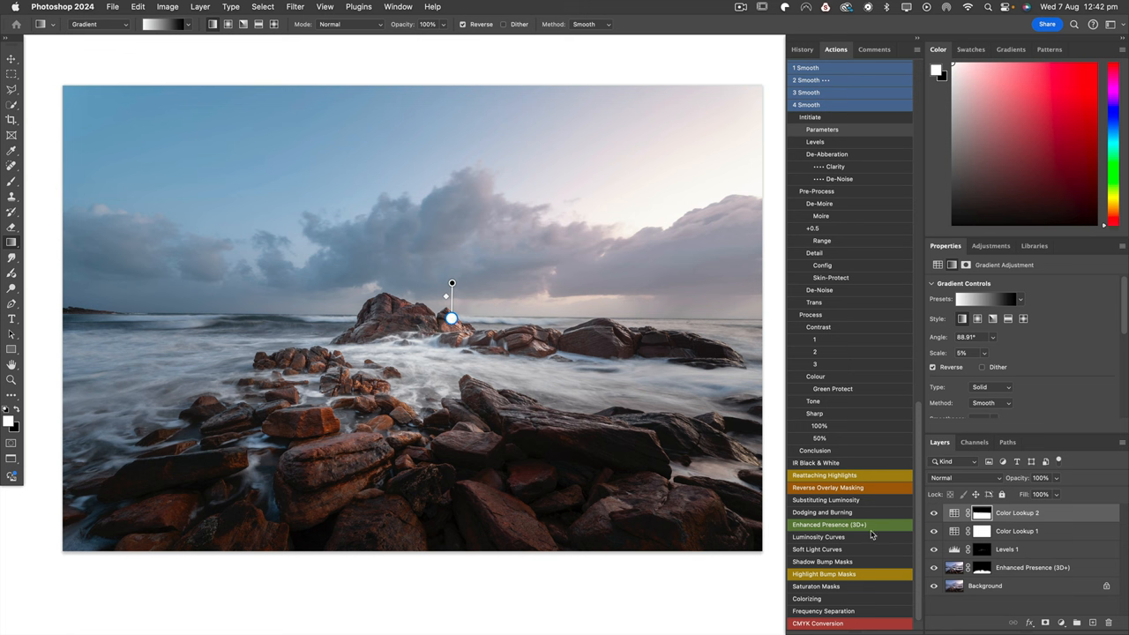
pyautogui.click(935, 515)
pyautogui.click(935, 515)
pyautogui.click(935, 515)
pyautogui.click(935, 515)
pyautogui.click(936, 516)
pyautogui.click(935, 515)
# - Solo the Background layer repeatedly to compare the original photo against the full edit
pyautogui.keyDown('alt'); pyautogui.click(934, 588); pyautogui.keyUp('alt')
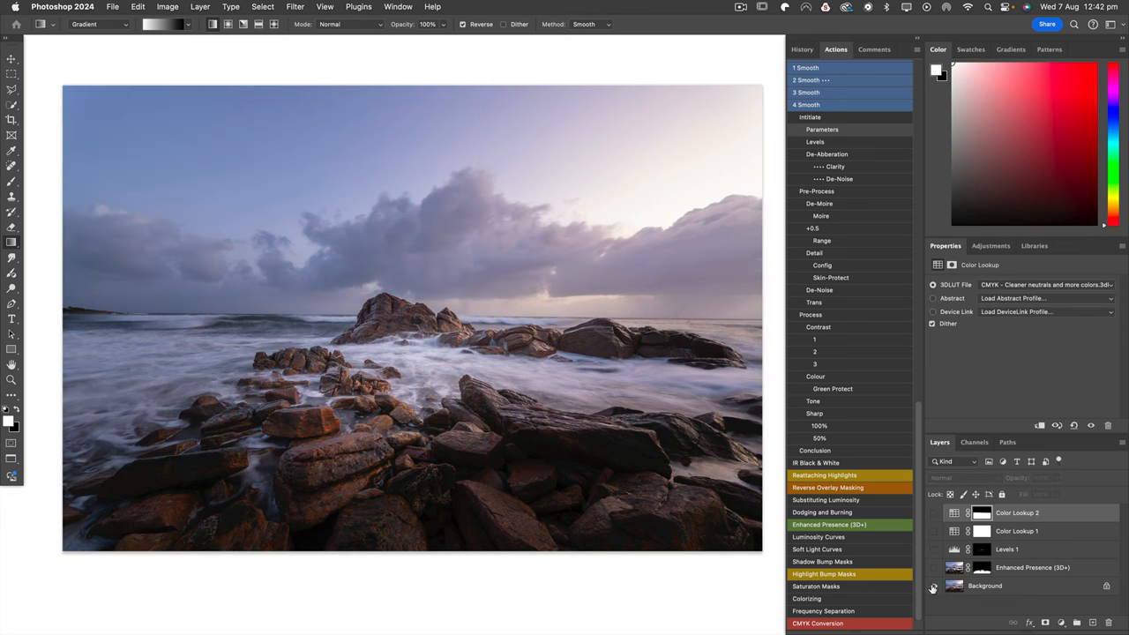
pyautogui.keyDown('alt'); pyautogui.click(933, 589); pyautogui.keyUp('alt')
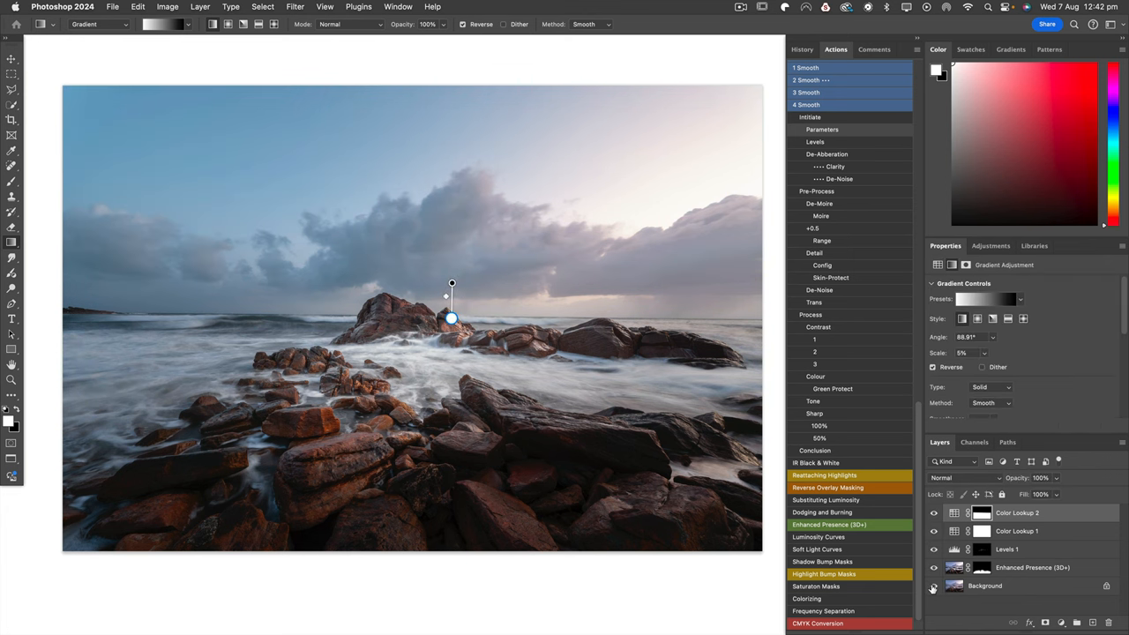
pyautogui.keyDown('alt'); pyautogui.click(933, 588); pyautogui.keyUp('alt')
pyautogui.click(1037, 531)
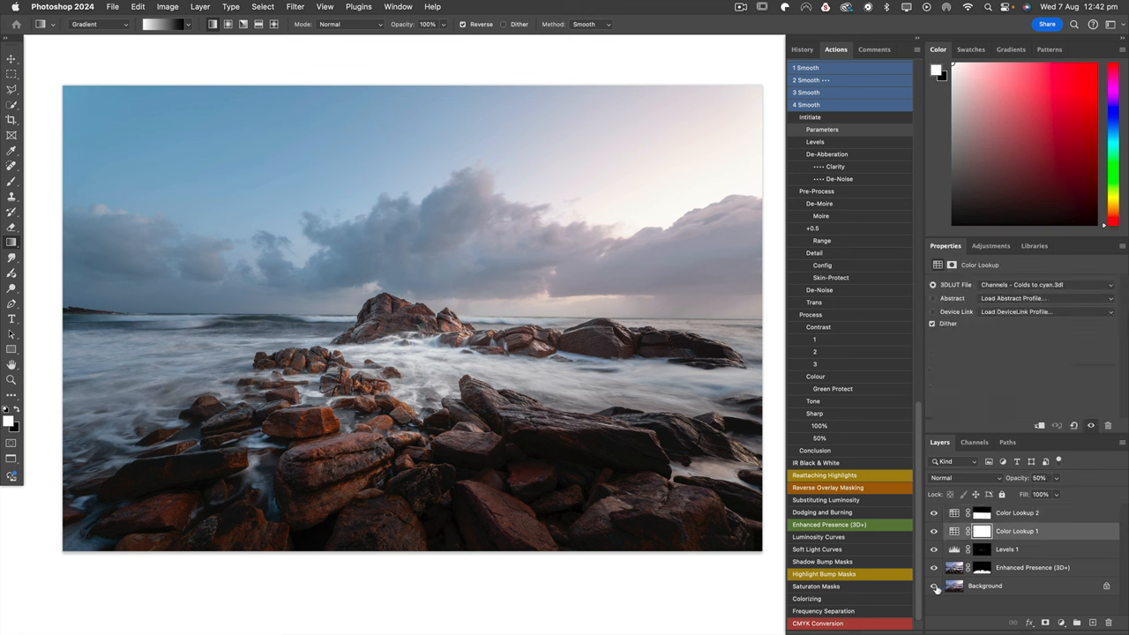
pyautogui.keyDown('alt'); pyautogui.click(934, 587); pyautogui.keyUp('alt')
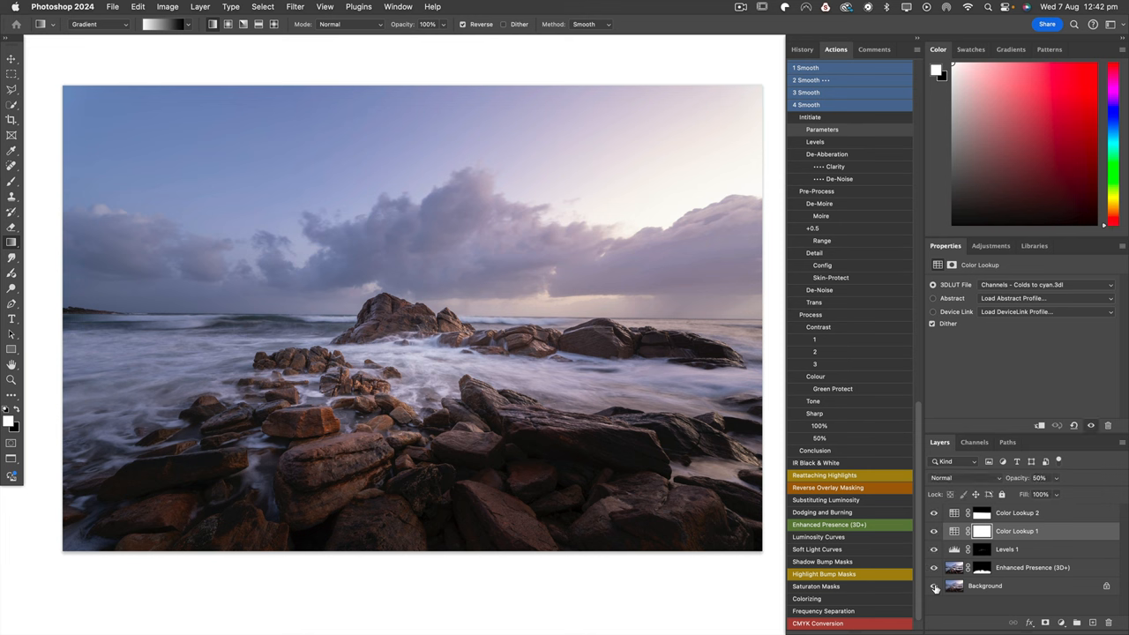
pyautogui.keyDown('alt'); pyautogui.click(934, 588); pyautogui.keyUp('alt')
pyautogui.keyDown('alt'); pyautogui.click(935, 587); pyautogui.keyUp('alt')
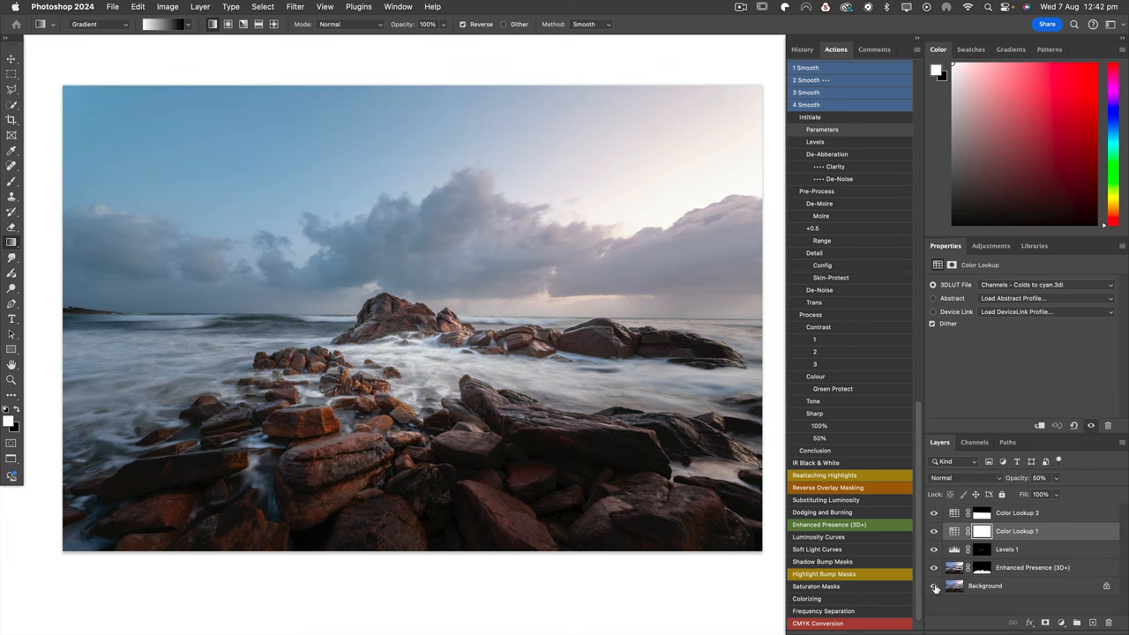
pyautogui.keyDown('alt'); pyautogui.click(935, 587); pyautogui.keyUp('alt')
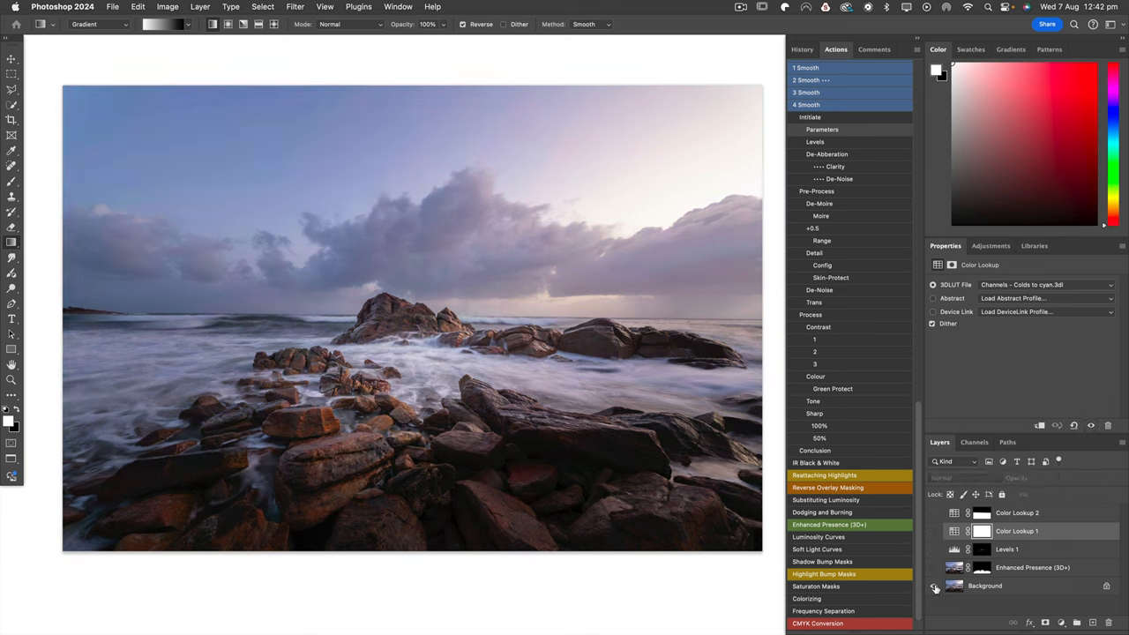
pyautogui.keyDown('alt'); pyautogui.click(934, 587); pyautogui.keyUp('alt')
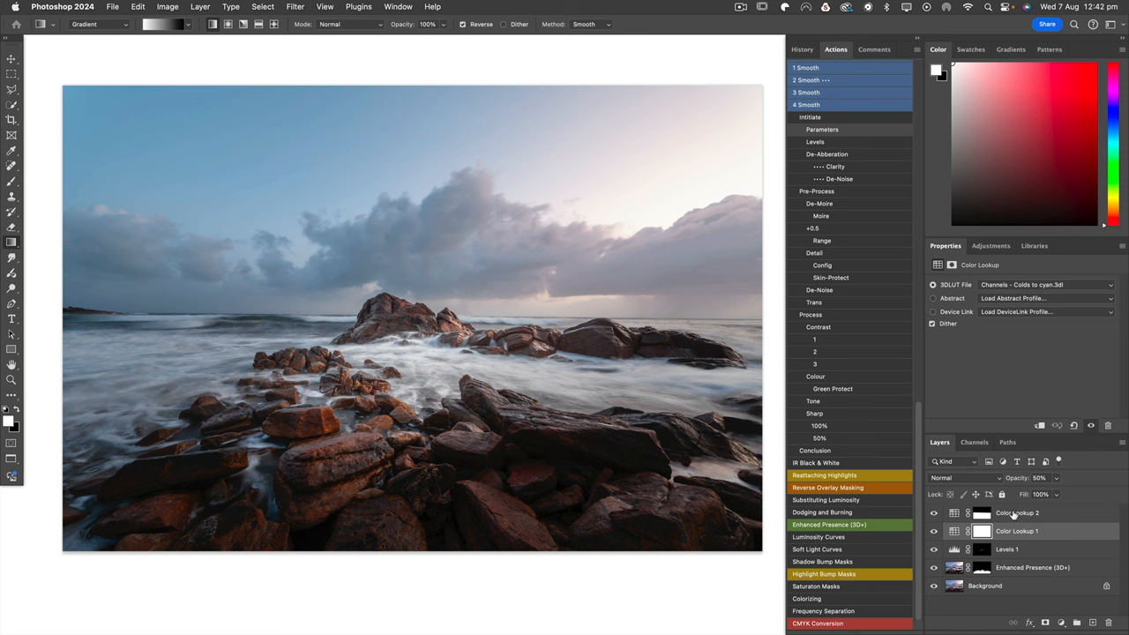
# - Flatten the seascape and save it as uncompressed TIFF GR56002L.tif on the LaCie drive
pyautogui.click(1050, 515)
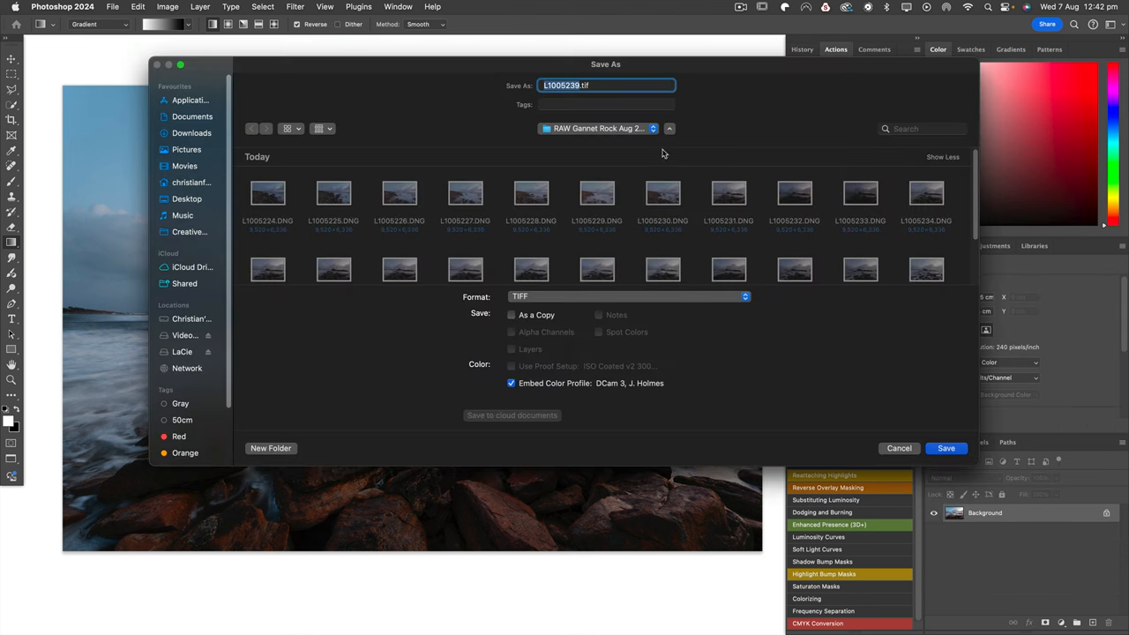
pyautogui.click(181, 353)
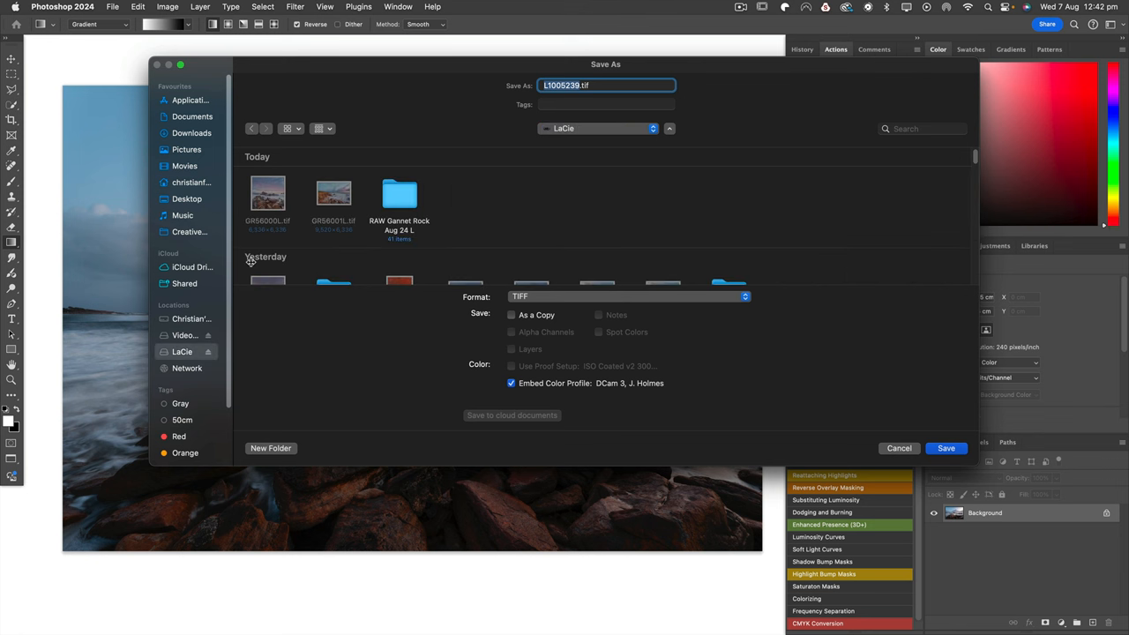
pyautogui.click(335, 195)
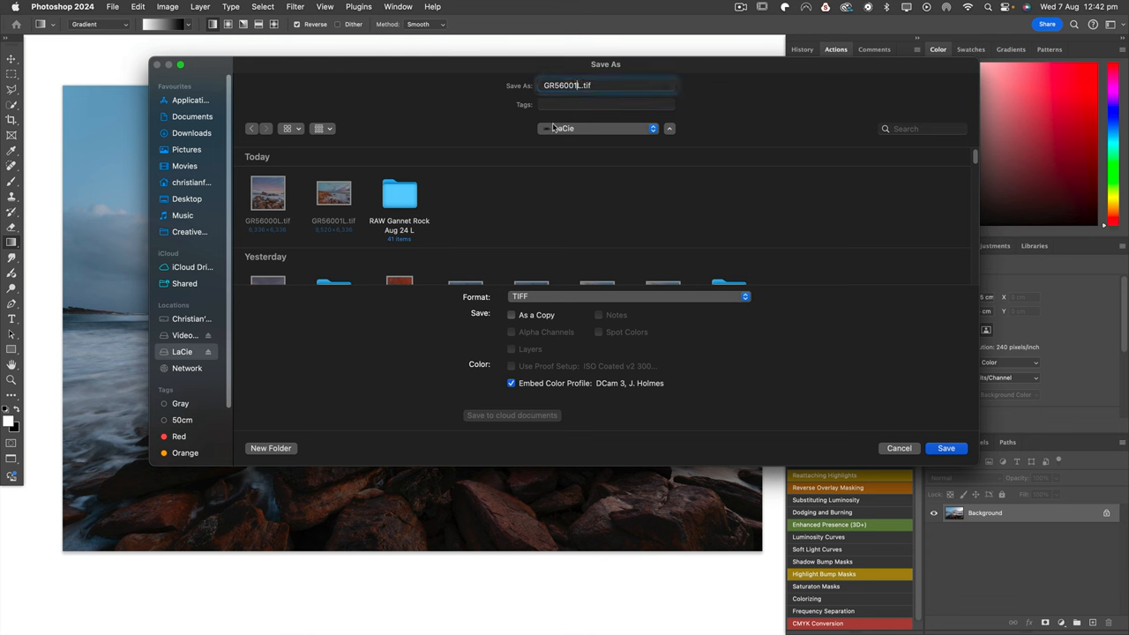
pyautogui.click(576, 85)
pyautogui.press('BackSpace')
pyautogui.write('2')
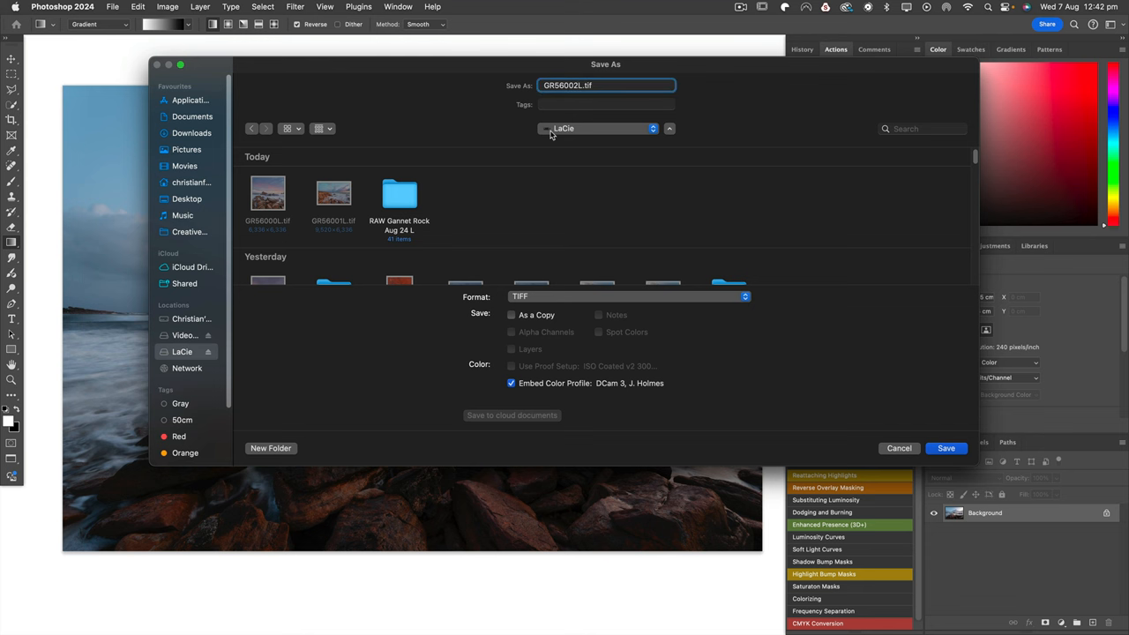
pyautogui.click(939, 450)
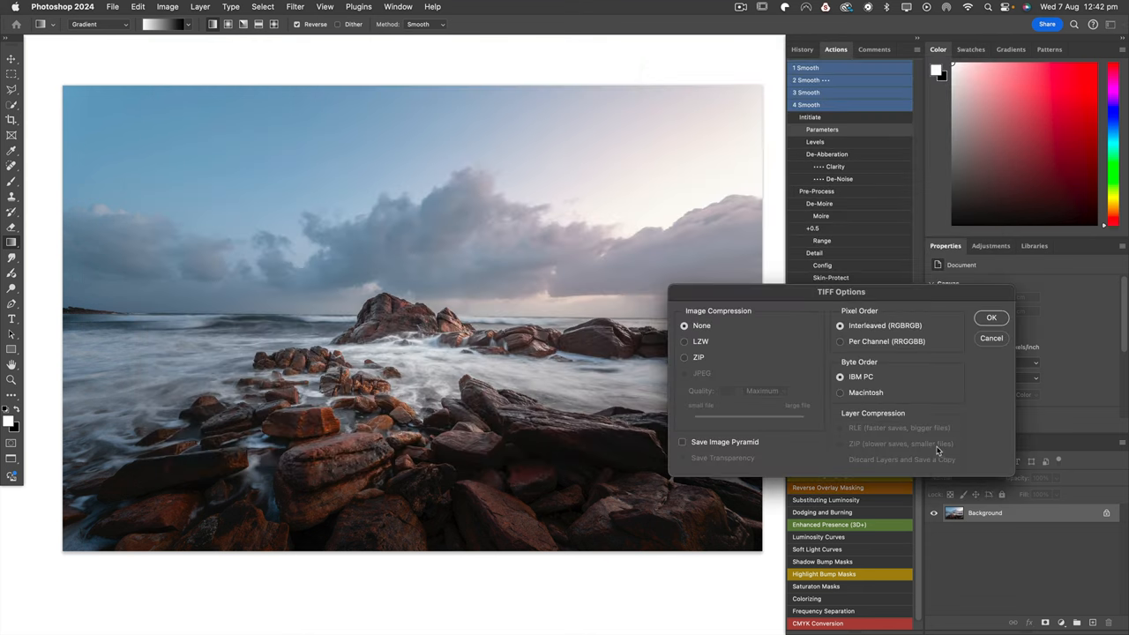
pyautogui.click(991, 320)
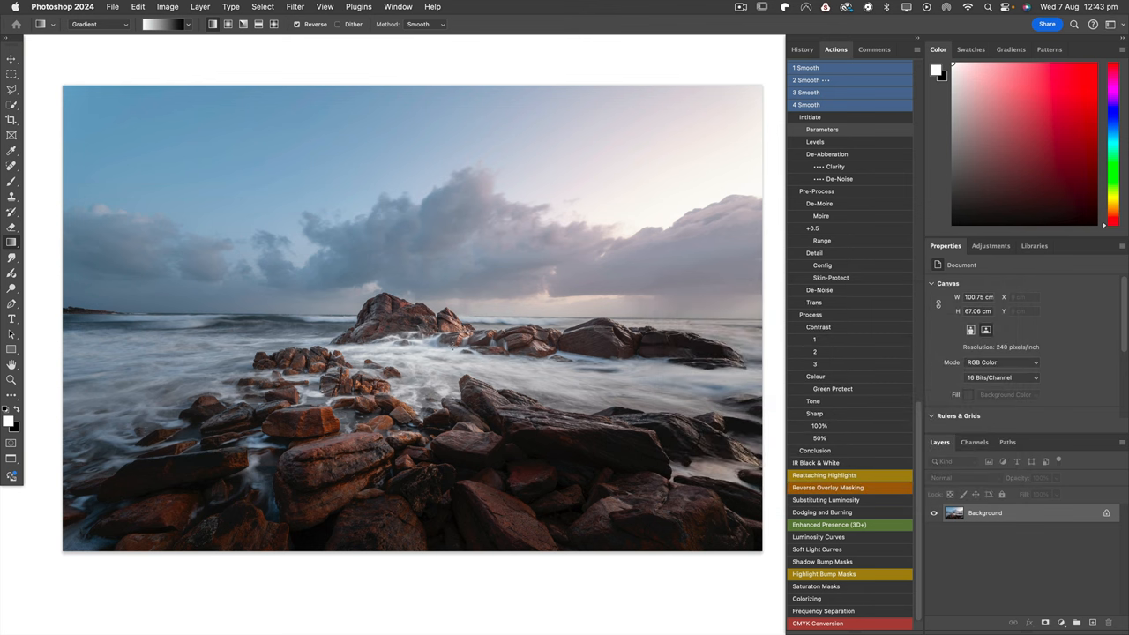
pyautogui.scroll(-3, 378, 332)
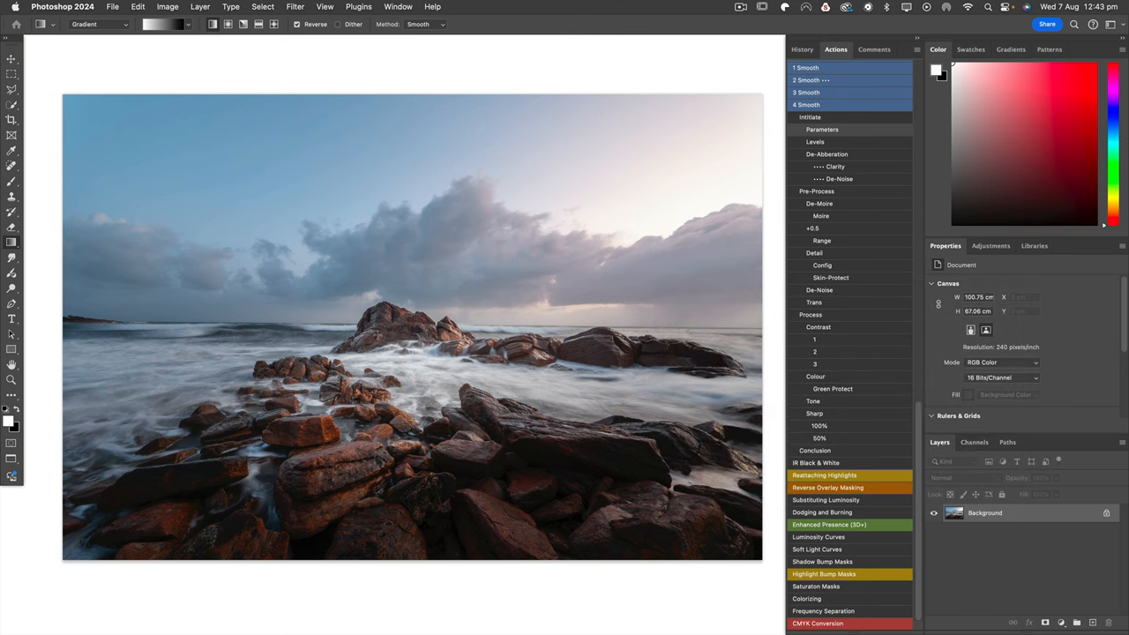